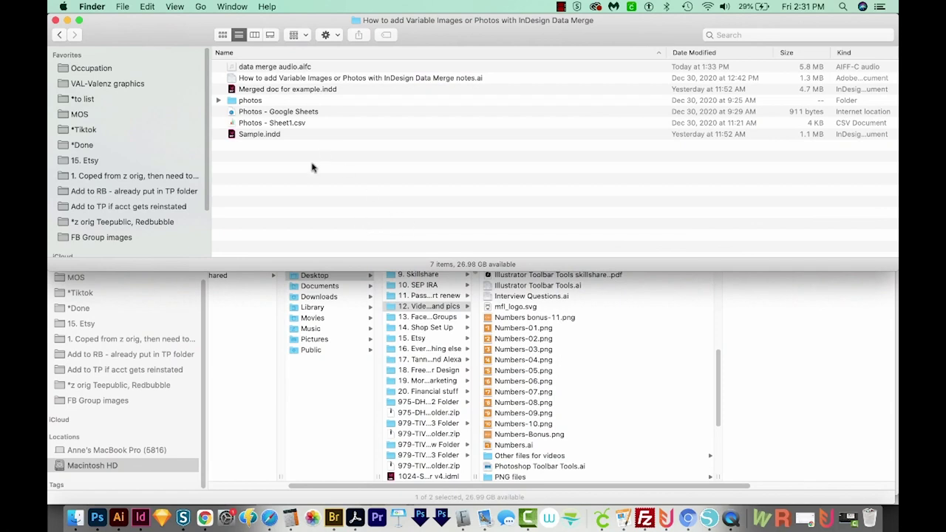
Step: Open the photos folder and Quick Look through the first few download images
{"action": "double_click", "coordinate": [274, 100]}
{"action": "key", "text": "space"}
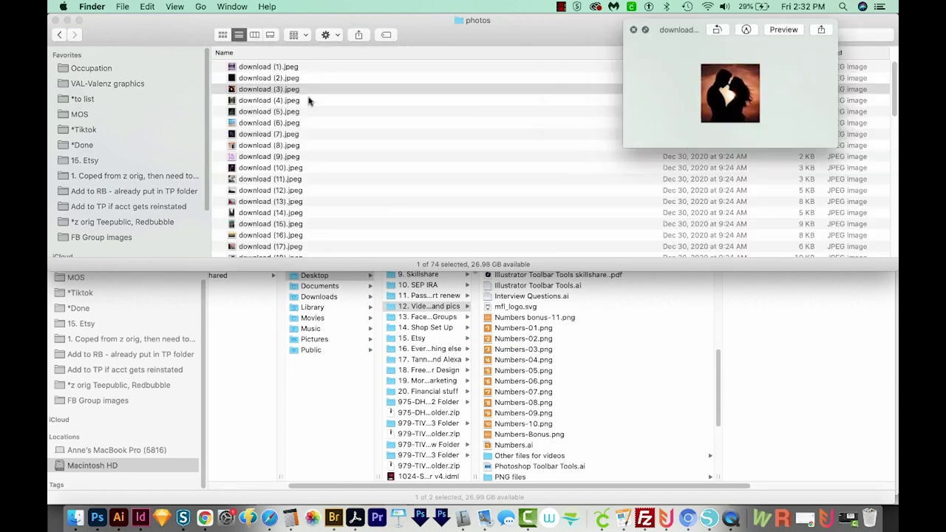
{"action": "key", "text": "Down"}
{"action": "key", "text": "Down"}
{"action": "key", "text": "Down"}
{"action": "key", "text": "Down"}
{"action": "key", "text": "Down"}
{"action": "key", "text": "Down"}
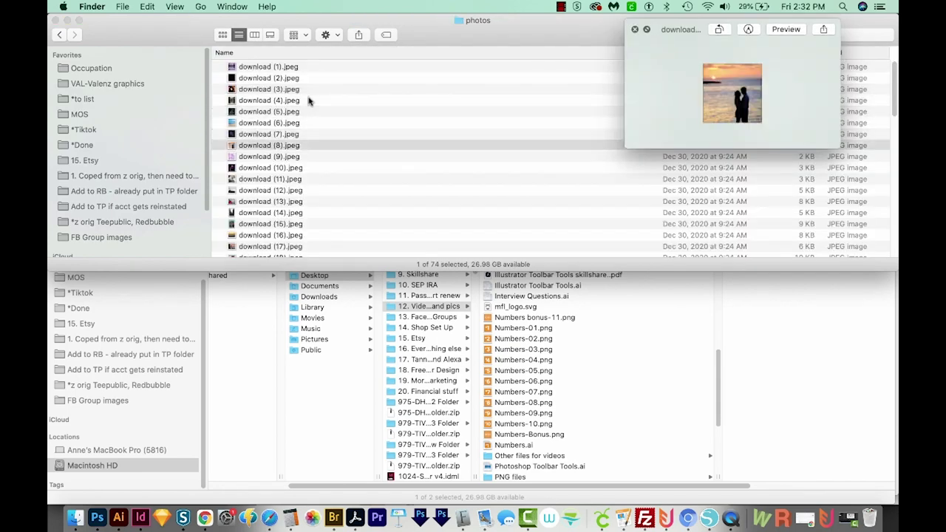
{"action": "key", "text": "space"}
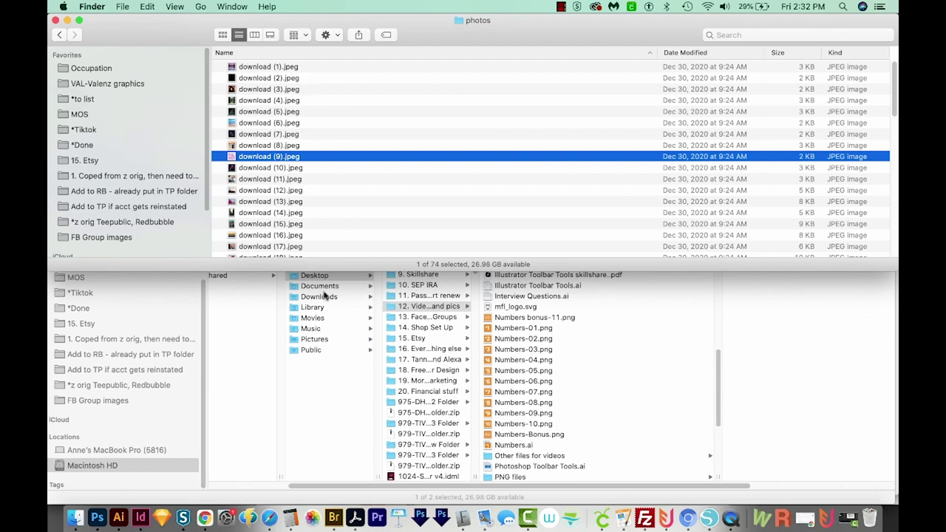
Step: Bring up the Photos sheet and inspect cells A3, C3, B5 and C5
{"action": "left_click", "coordinate": [204, 517]}
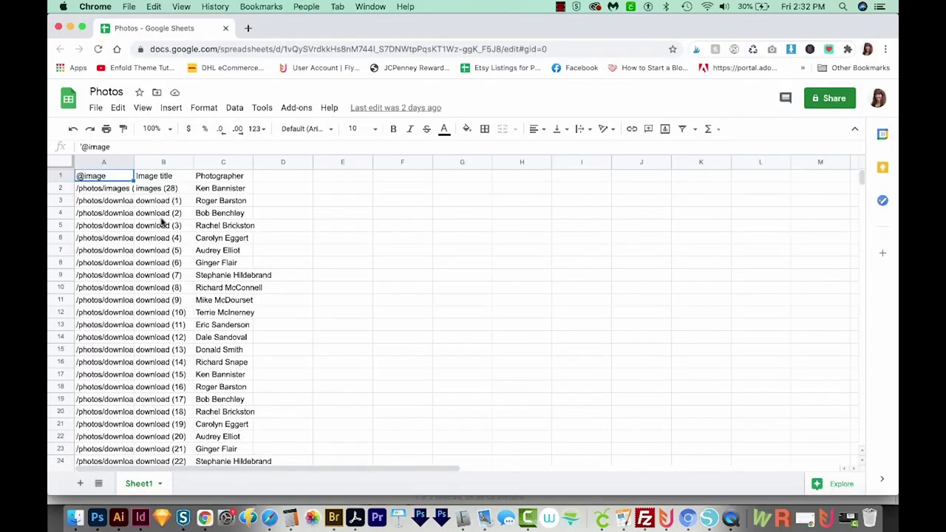
{"action": "left_click", "coordinate": [108, 204]}
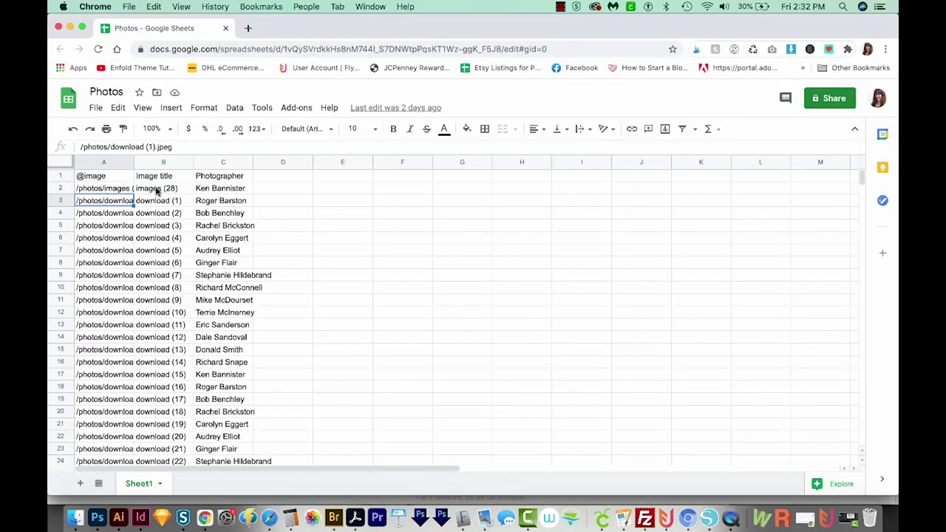
{"action": "left_click", "coordinate": [200, 204]}
{"action": "left_click", "coordinate": [164, 223]}
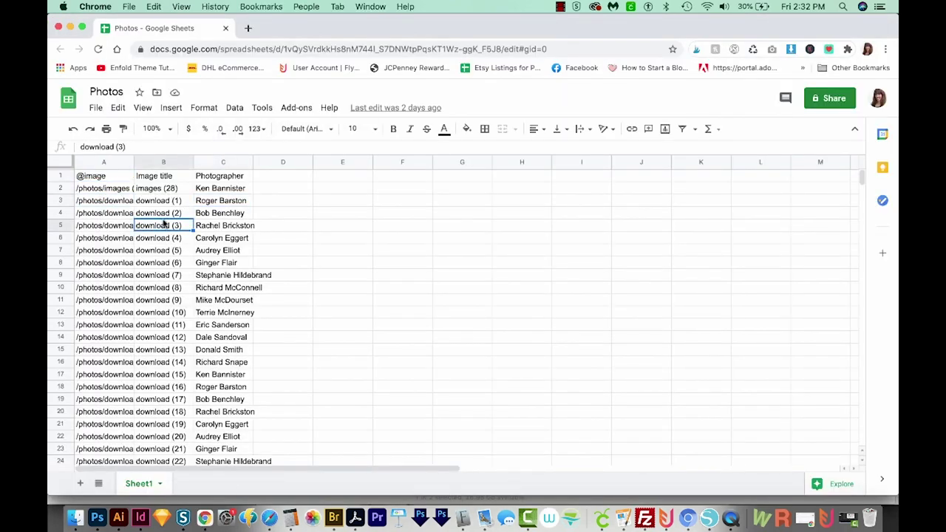
{"action": "left_click", "coordinate": [227, 225]}
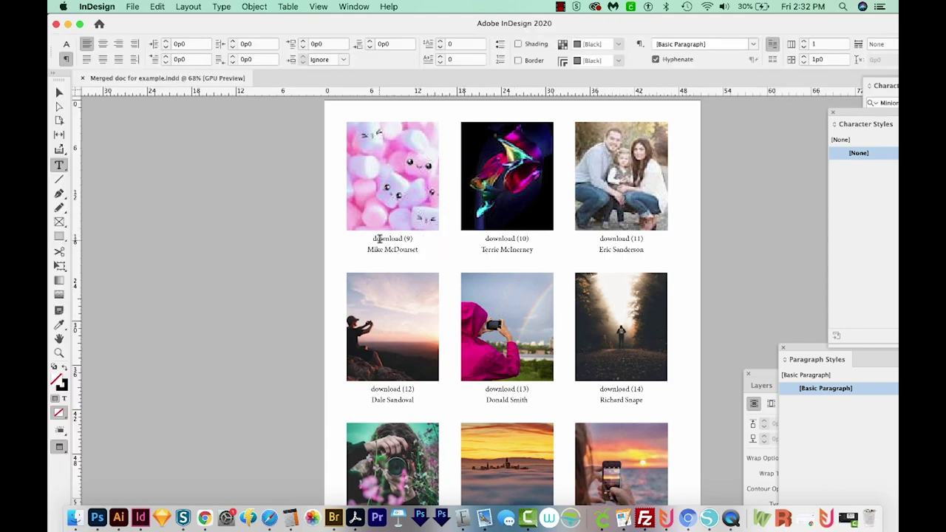
Step: Highlight part of the download (9) caption with the Type tool
{"action": "left_click_drag", "start_coordinate": [385, 238], "coordinate": [403, 249]}
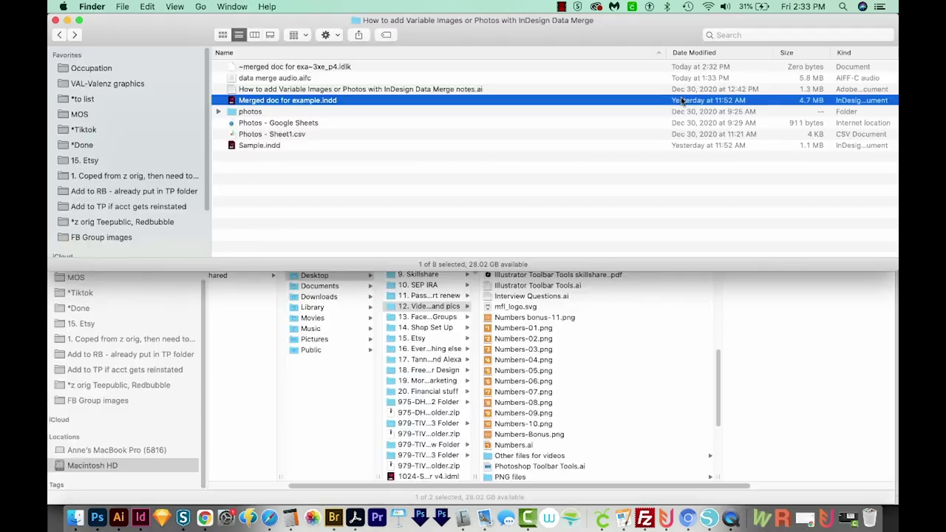
Step: Deselect the merged document file in Finder and return to the Photos spreadsheet
{"action": "left_click", "coordinate": [369, 203]}
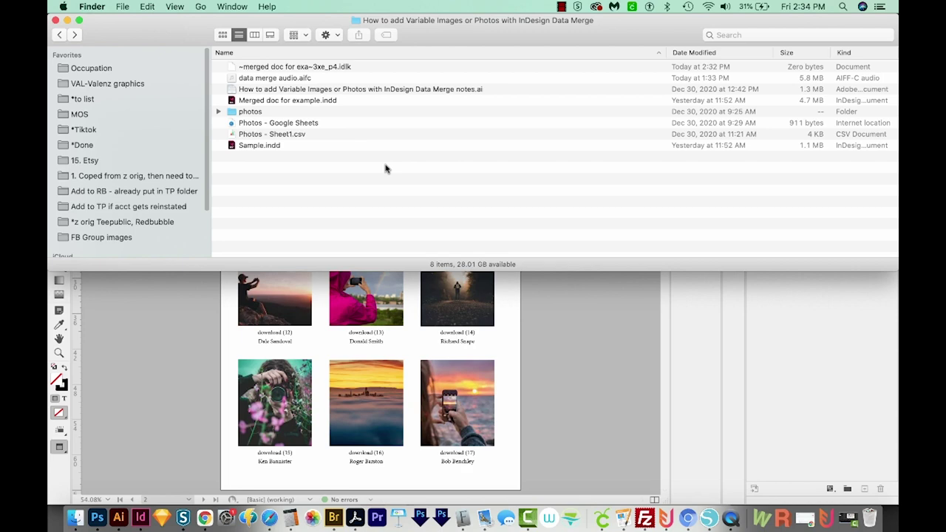
{"action": "key", "text": "super+Tab"}
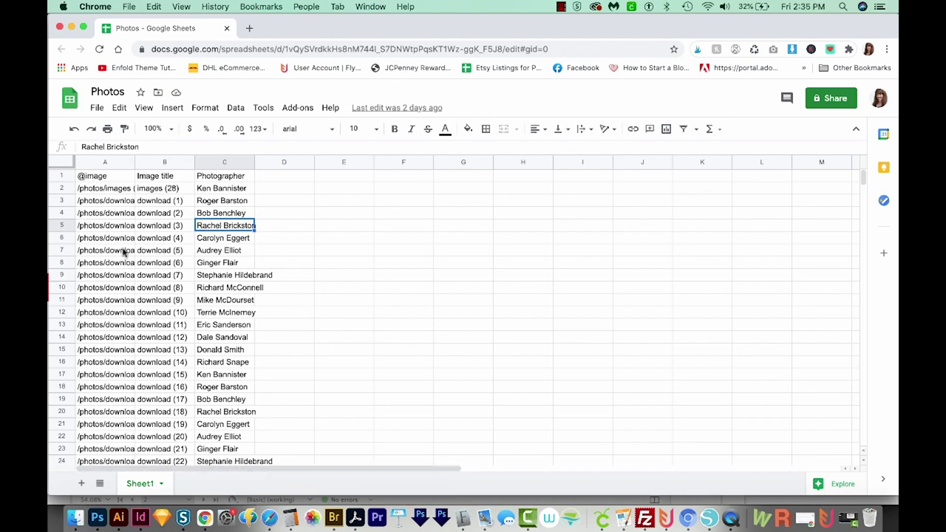
{"action": "left_click", "coordinate": [273, 204]}
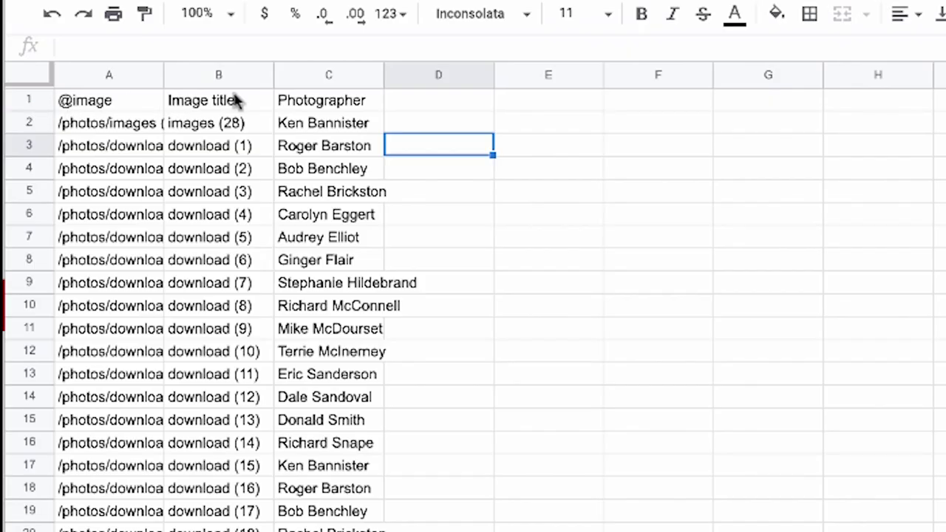
{"action": "left_click", "coordinate": [126, 107]}
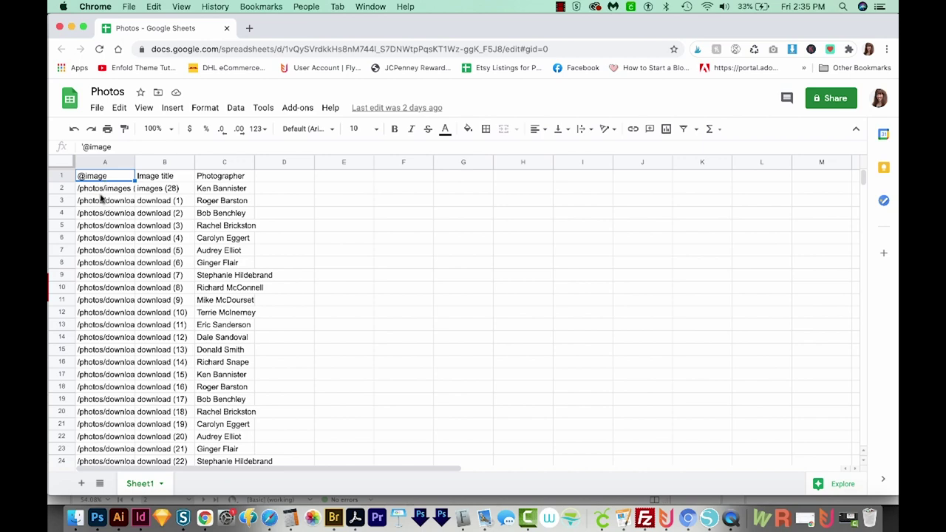
{"action": "left_click", "coordinate": [176, 176]}
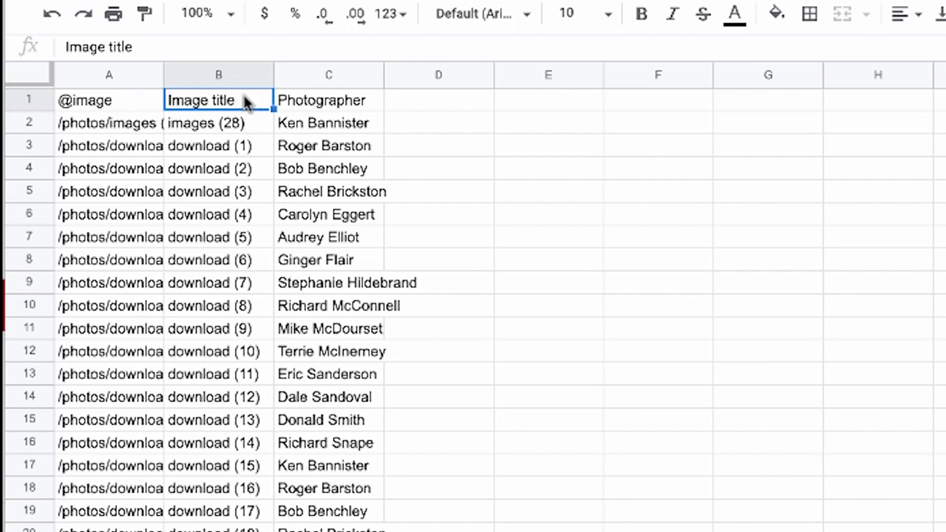
{"action": "left_click", "coordinate": [325, 102]}
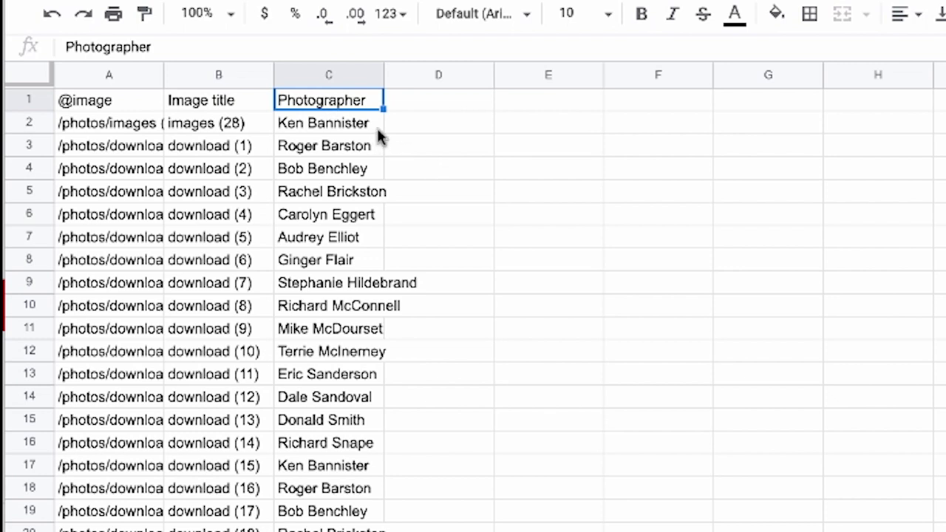
{"action": "left_click", "coordinate": [27, 99]}
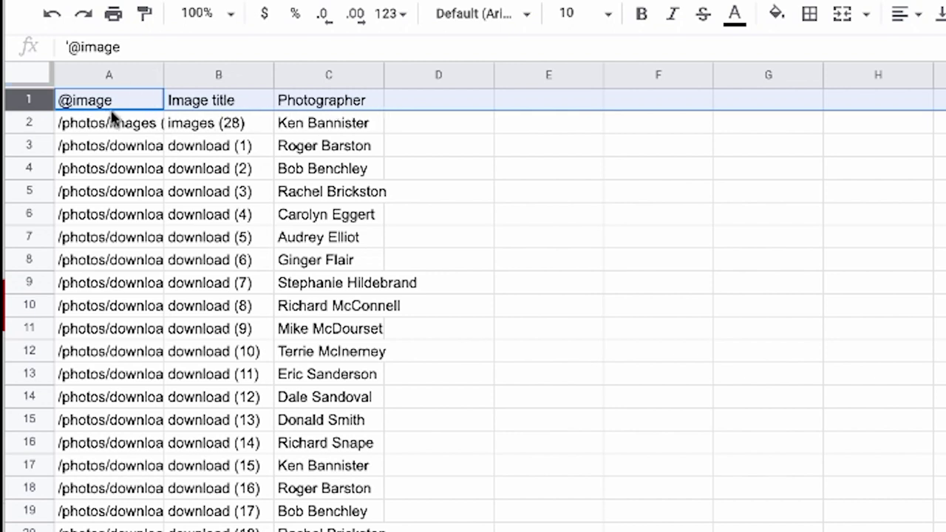
{"action": "left_click", "coordinate": [93, 127]}
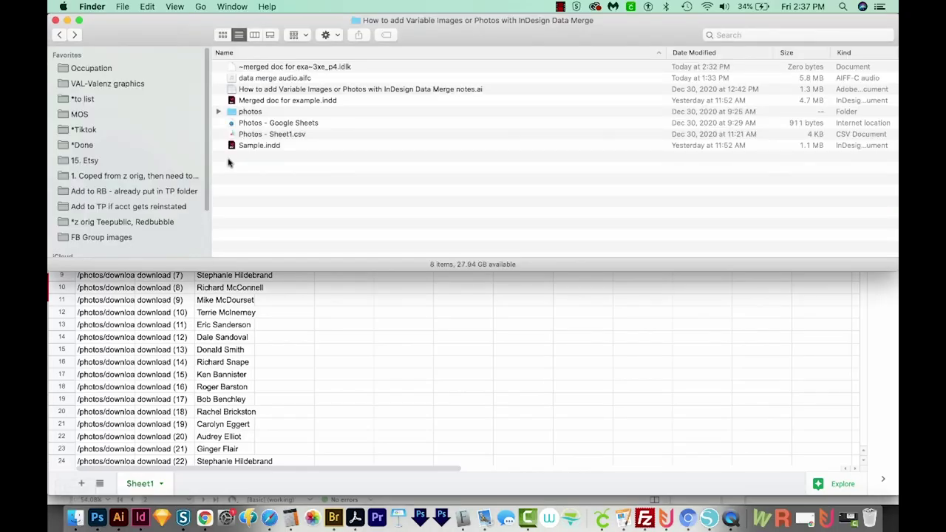
Step: Select the photos folder in Finder, then inspect the image paths in column A
{"action": "left_click", "coordinate": [246, 115]}
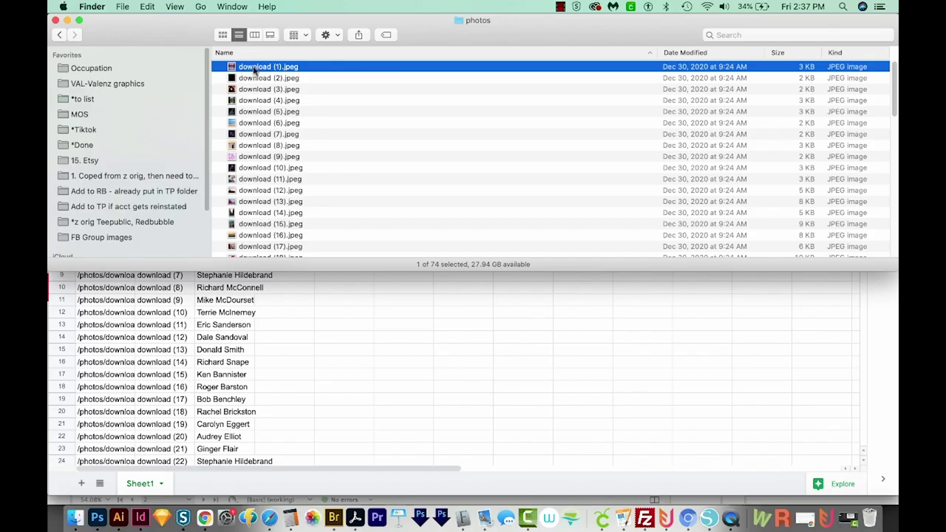
{"action": "left_click", "coordinate": [296, 310]}
{"action": "left_click", "coordinate": [158, 200]}
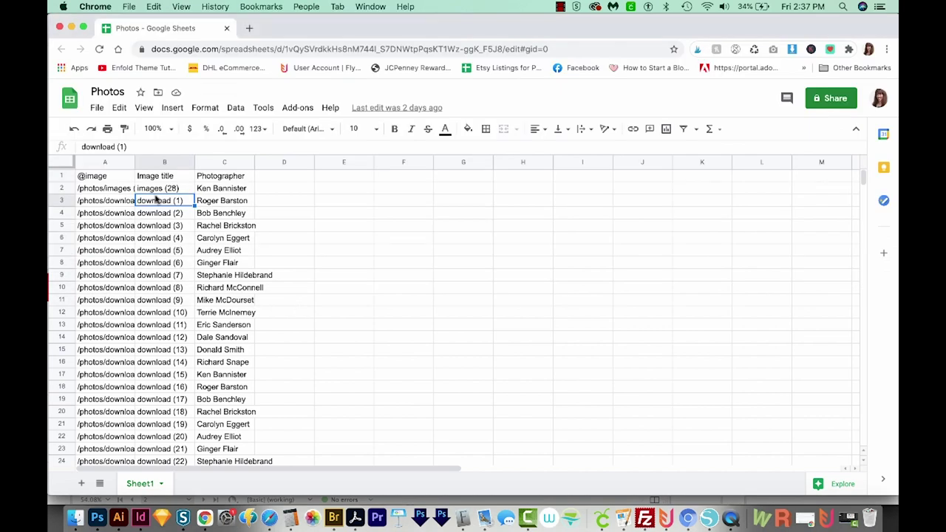
{"action": "left_click", "coordinate": [123, 205]}
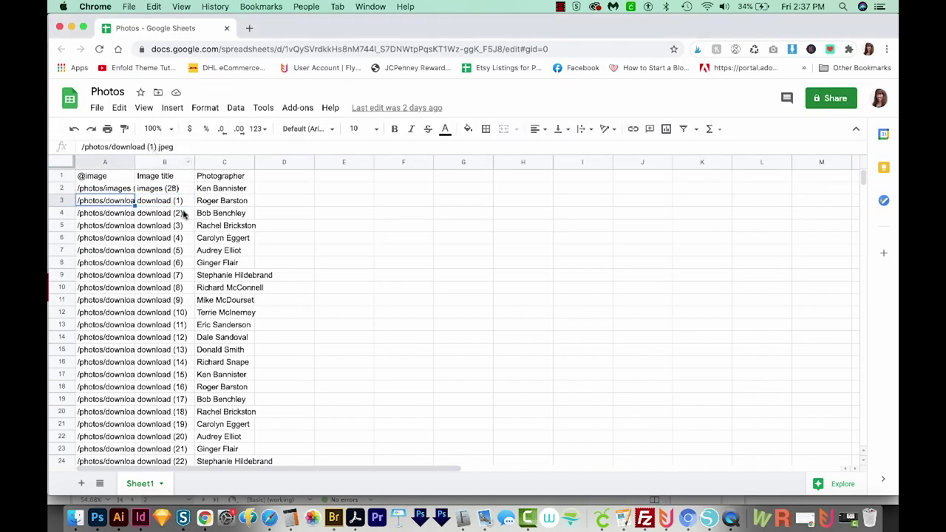
{"action": "key", "text": "Down"}
{"action": "key", "text": "Down"}
{"action": "key", "text": "Down"}
{"action": "key", "text": "Down"}
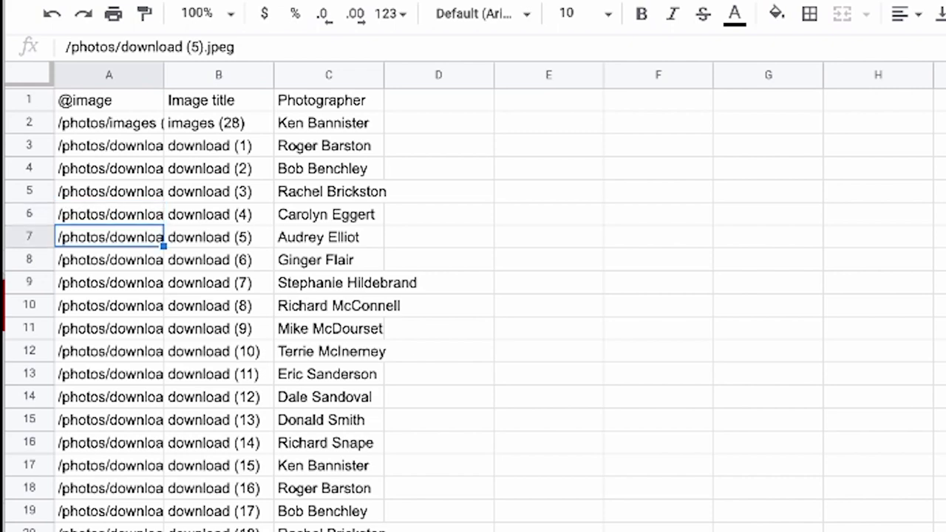
{"action": "key", "text": "Down"}
{"action": "key", "text": "Down"}
{"action": "key", "text": "Down"}
{"action": "key", "text": "Down"}
{"action": "key", "text": "Down"}
{"action": "key", "text": "Down"}
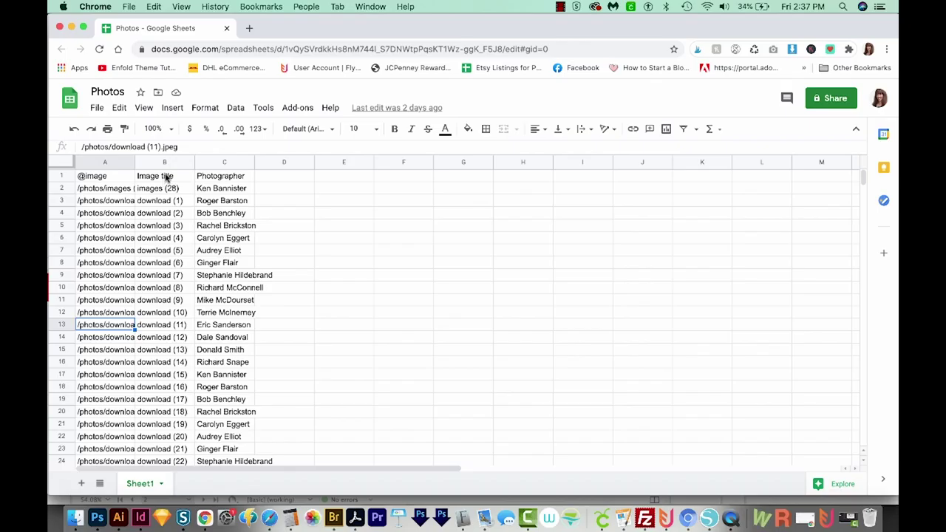
Step: Review the Image title cells B1–B3 and the photographer names in C1–C13
{"action": "left_click", "coordinate": [218, 100]}
{"action": "left_click", "coordinate": [157, 191]}
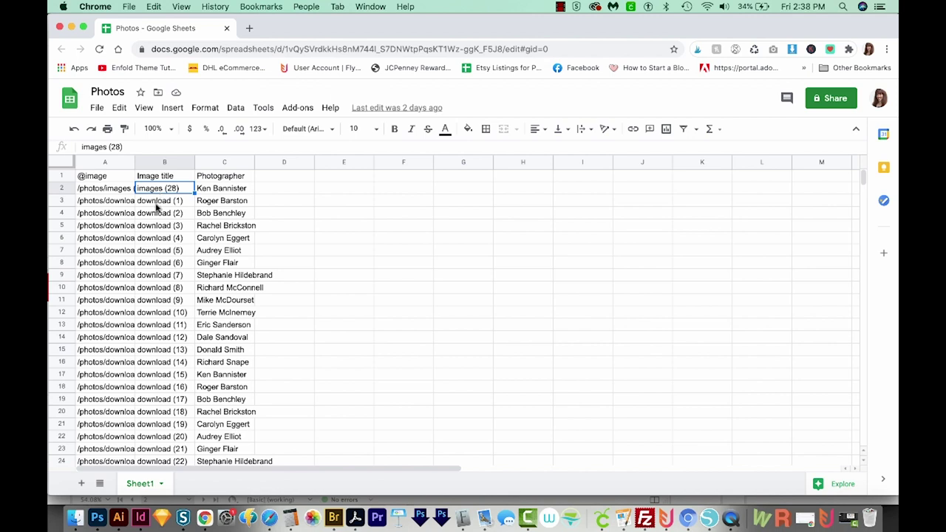
{"action": "left_click", "coordinate": [154, 204]}
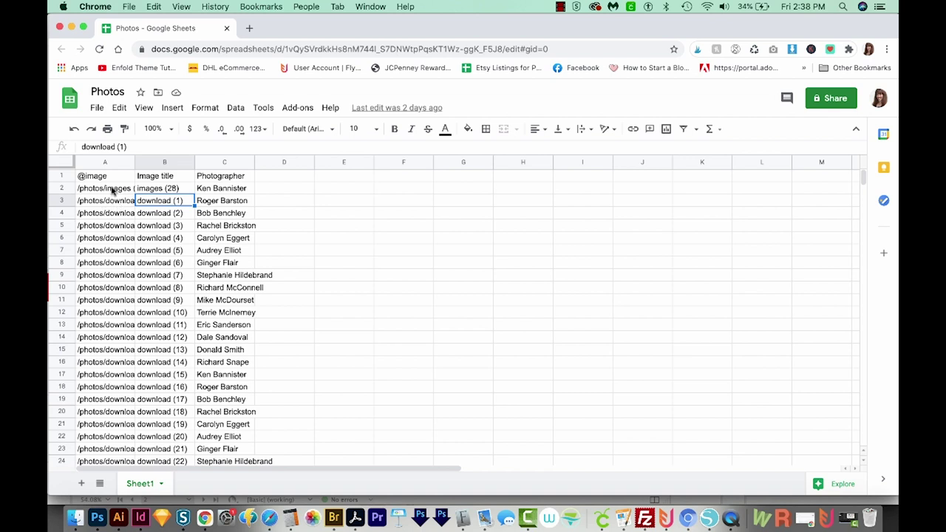
{"action": "left_click", "coordinate": [222, 176]}
{"action": "left_click_drag", "start_coordinate": [226, 189], "coordinate": [232, 302]}
{"action": "left_click", "coordinate": [227, 327]}
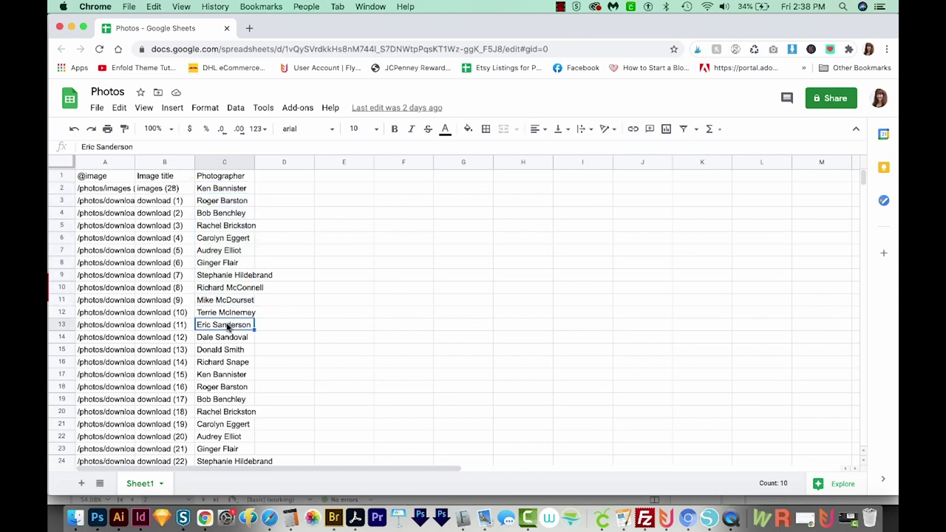
{"action": "left_click_drag", "start_coordinate": [222, 191], "coordinate": [236, 297]}
{"action": "left_click", "coordinate": [226, 312]}
{"action": "key", "text": "super+Tab"}
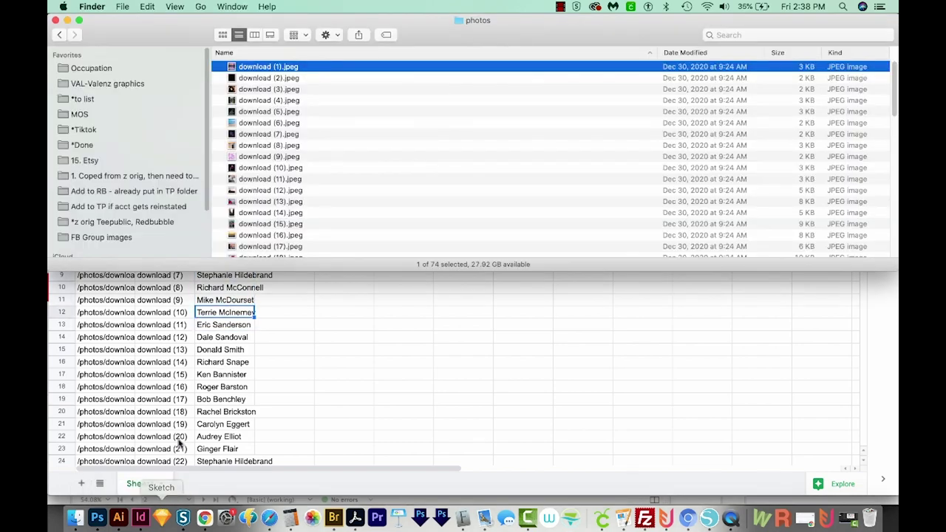
Step: Go back to the project folder, open Sample.indd, then return to the spreadsheet
{"action": "left_click", "coordinate": [60, 34]}
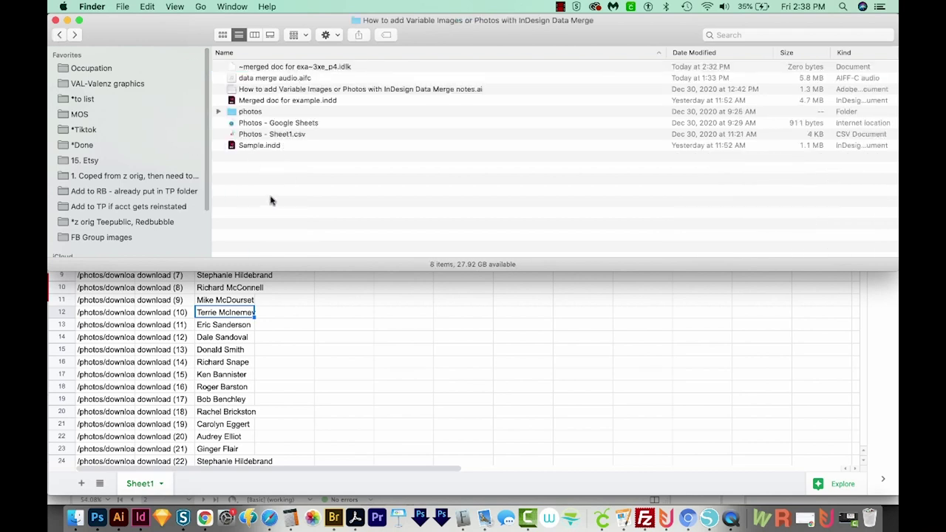
{"action": "left_click", "coordinate": [264, 147]}
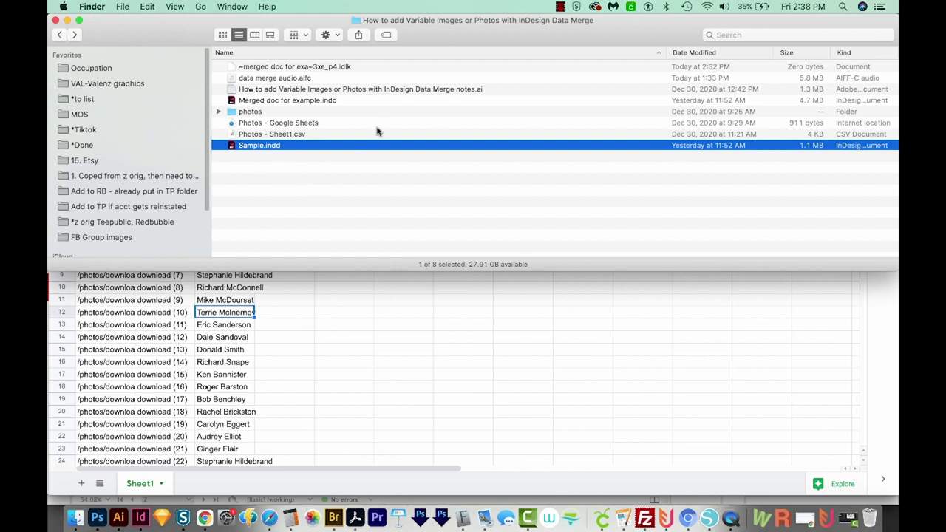
{"action": "double_click", "coordinate": [238, 147]}
{"action": "key", "text": "super+Tab"}
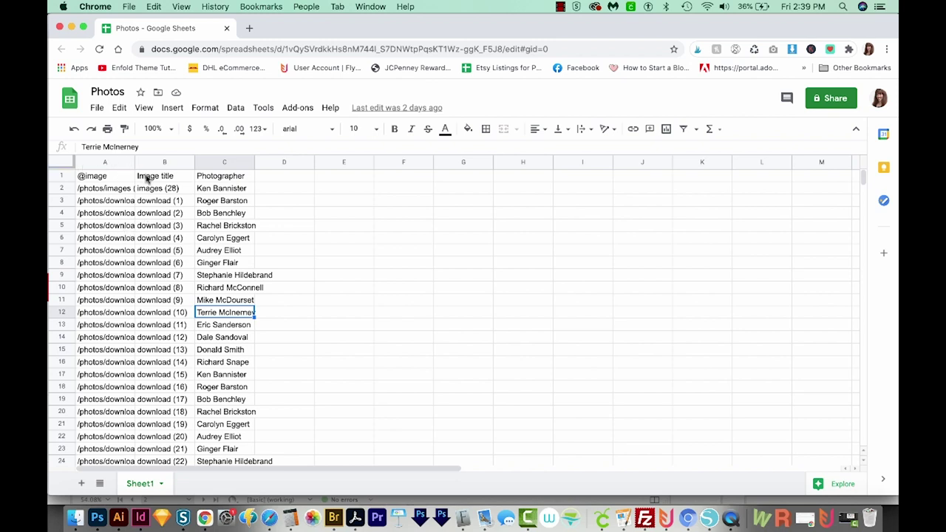
Step: Download the sheet as a CSV and reveal Photos - Sheet1.csv in Finder's Downloads folder
{"action": "left_click", "coordinate": [97, 108]}
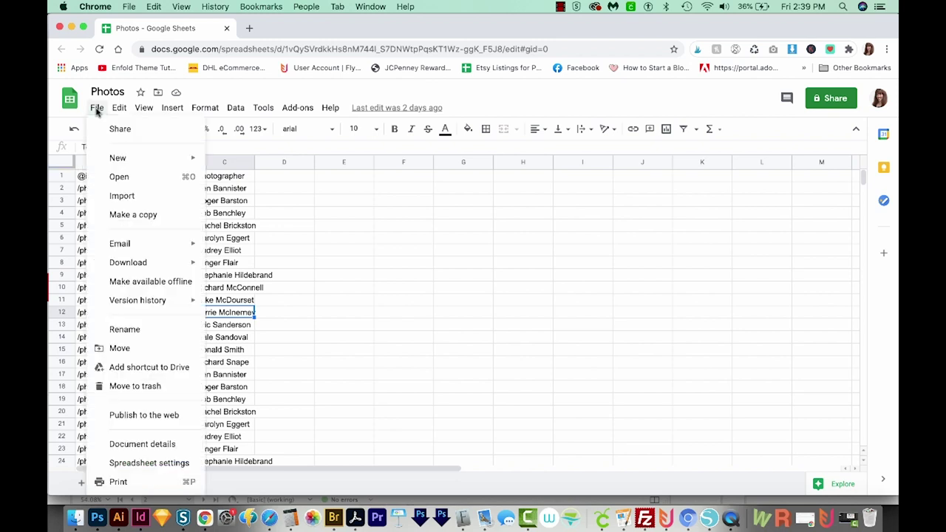
{"action": "mouse_move", "coordinate": [119, 264]}
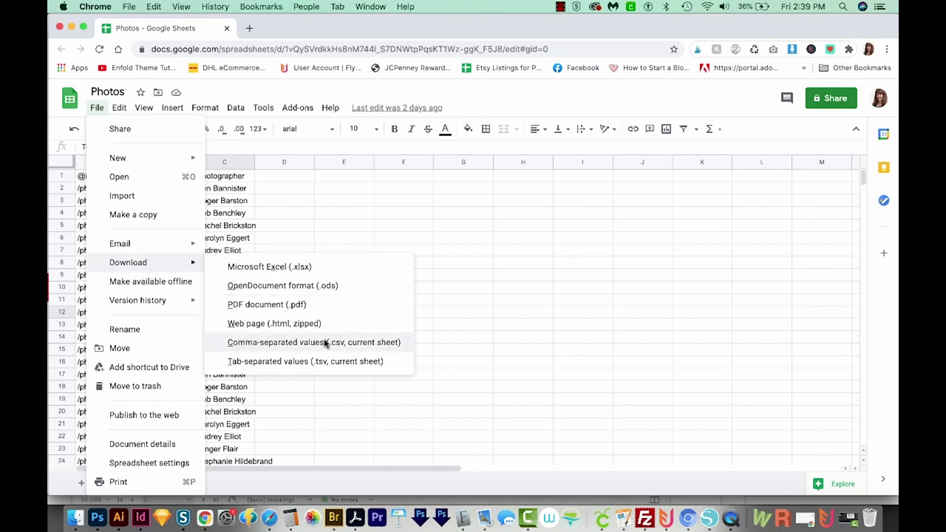
{"action": "left_click", "coordinate": [294, 344]}
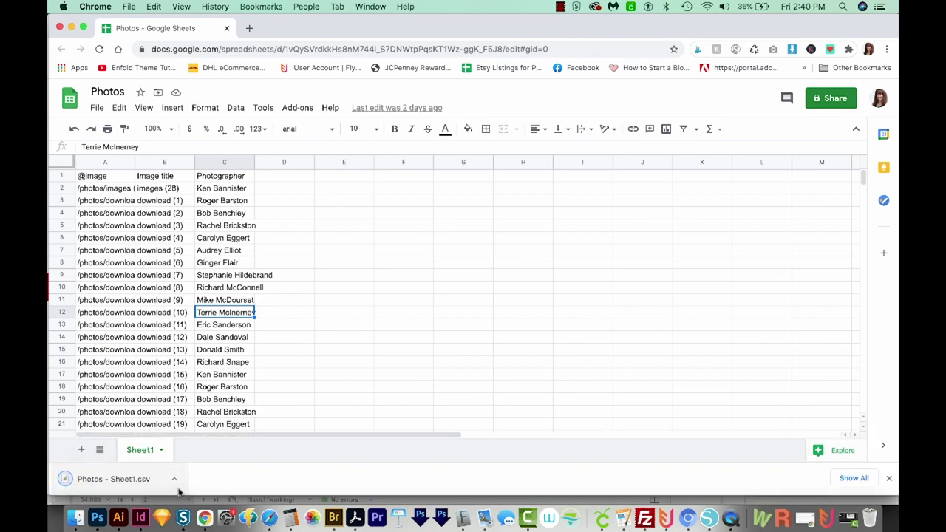
{"action": "left_click", "coordinate": [174, 480]}
{"action": "left_click", "coordinate": [204, 475]}
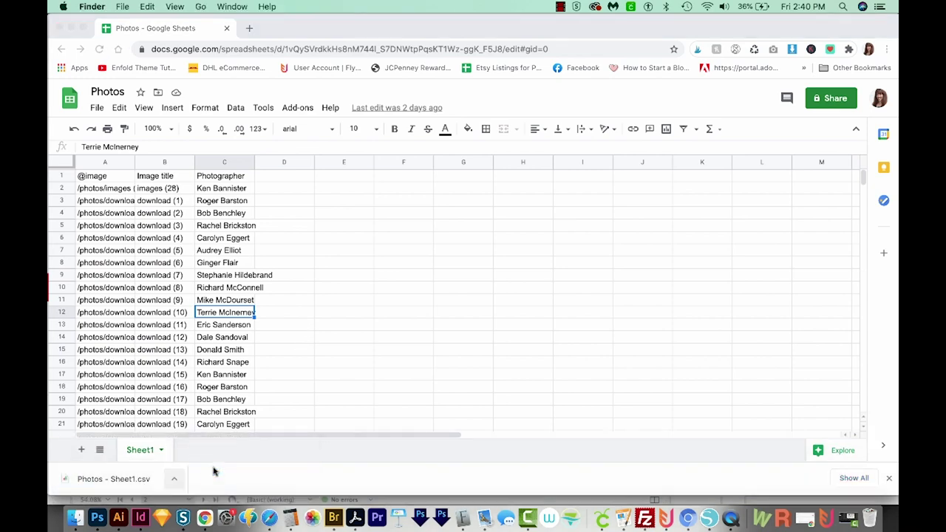
{"action": "left_click_drag", "start_coordinate": [425, 180], "coordinate": [420, 229]}
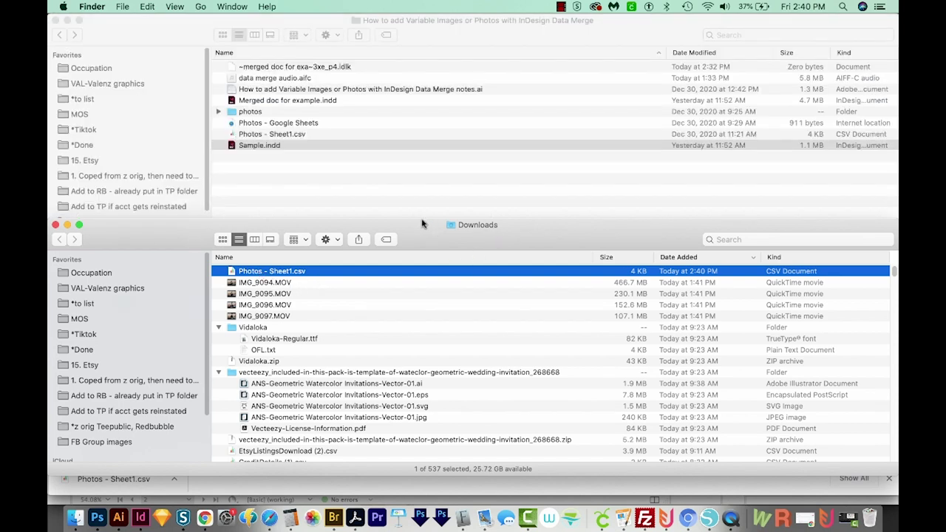
Step: Move the downloaded CSV into the project folder, replacing the older Photos - Sheet1.csv
{"action": "left_click_drag", "start_coordinate": [251, 273], "coordinate": [300, 193]}
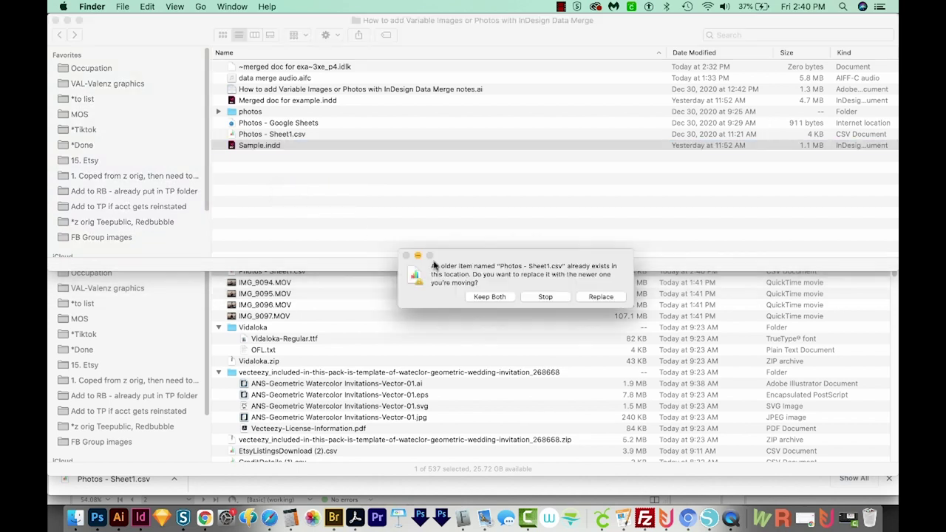
{"action": "left_click", "coordinate": [610, 299]}
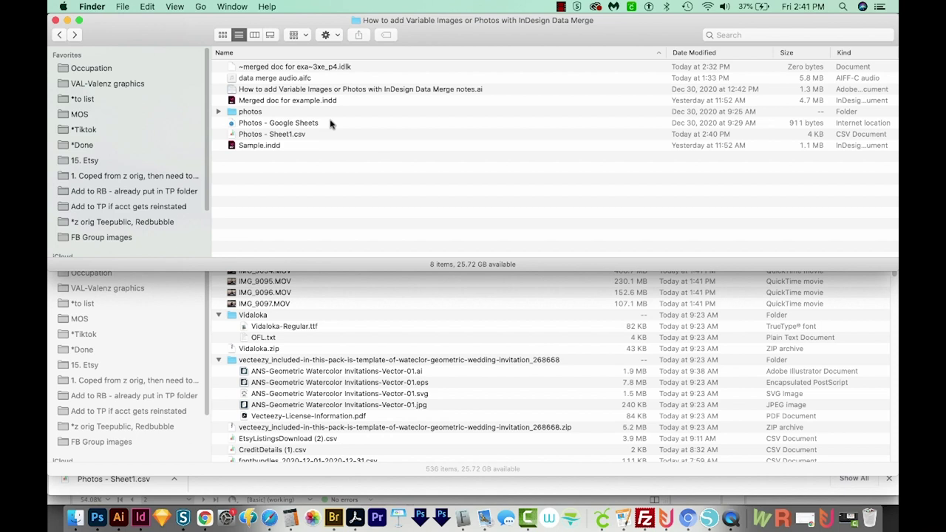
{"action": "left_click", "coordinate": [262, 113]}
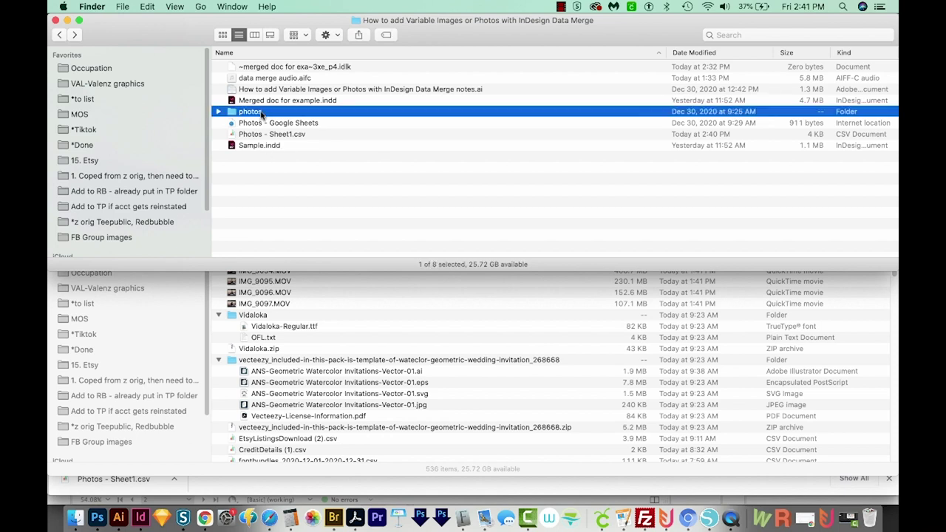
{"action": "left_click", "coordinate": [267, 136]}
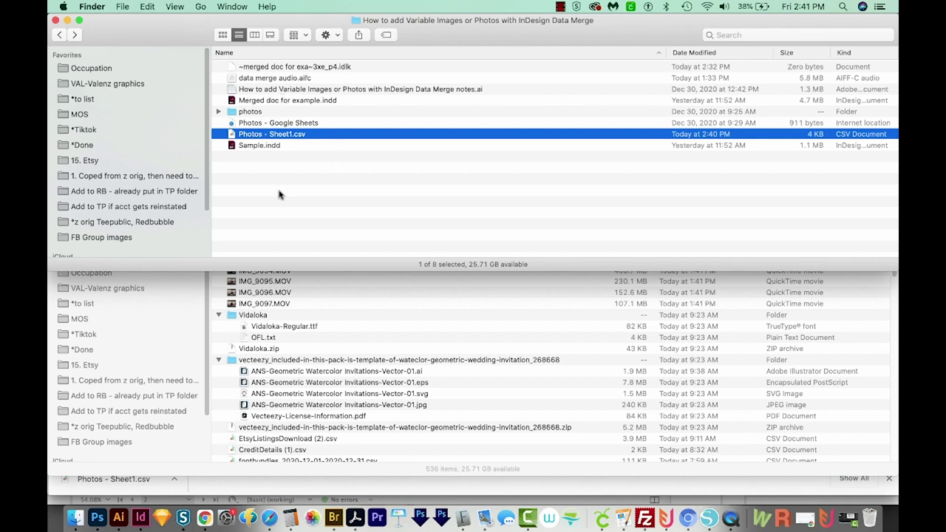
{"action": "left_click", "coordinate": [138, 519]}
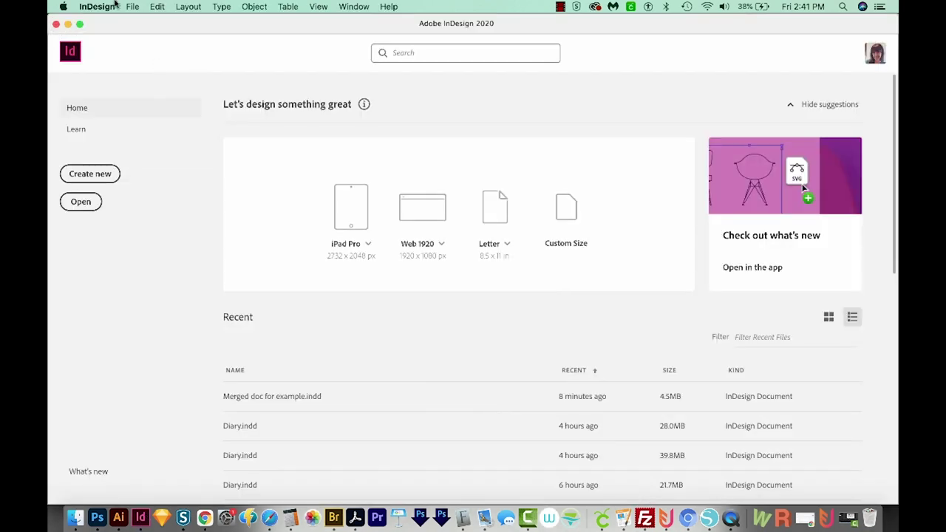
Step: Create a single-page 8.5 × 11 in Letter print document in inches and show its pages
{"action": "left_click", "coordinate": [90, 173]}
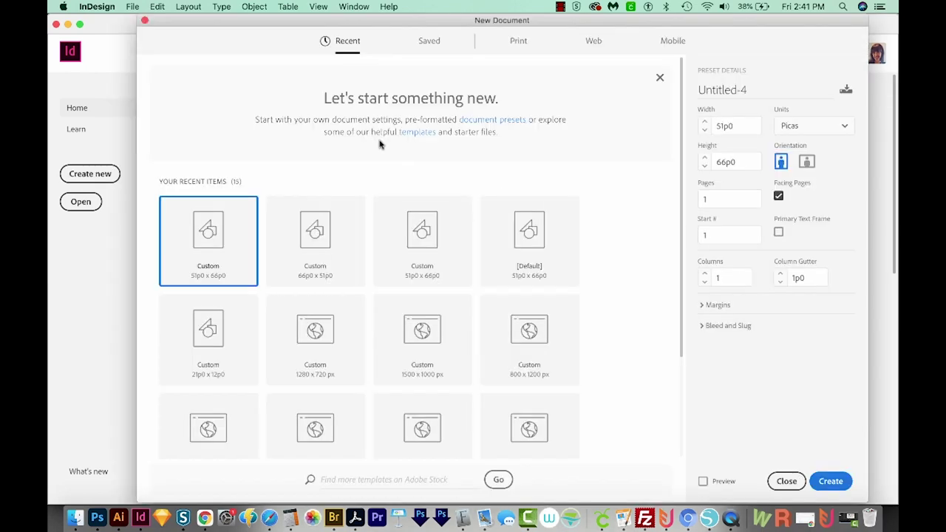
{"action": "left_click", "coordinate": [520, 41]}
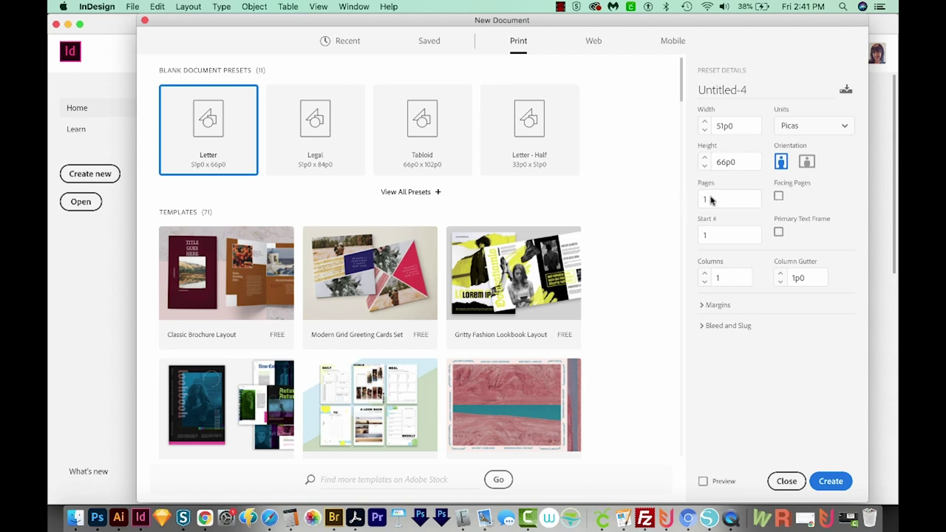
{"action": "left_click", "coordinate": [822, 128]}
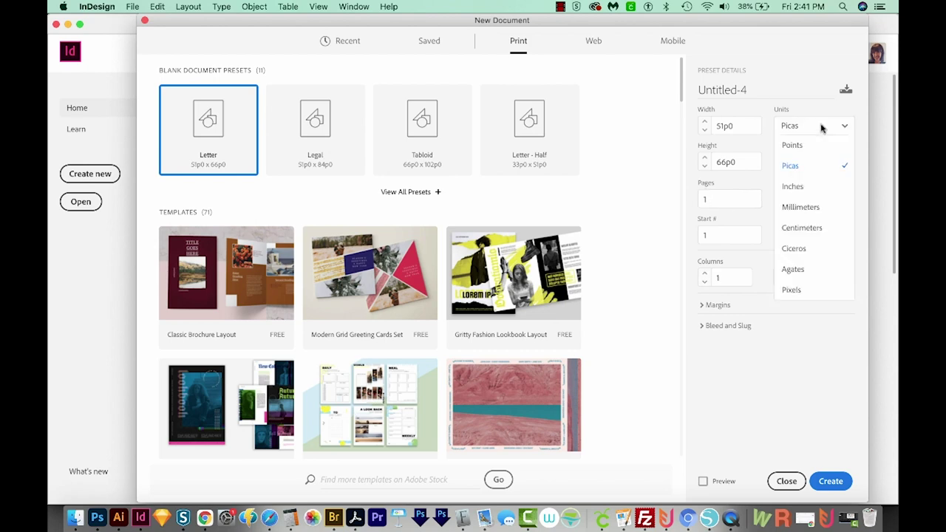
{"action": "left_click", "coordinate": [802, 188]}
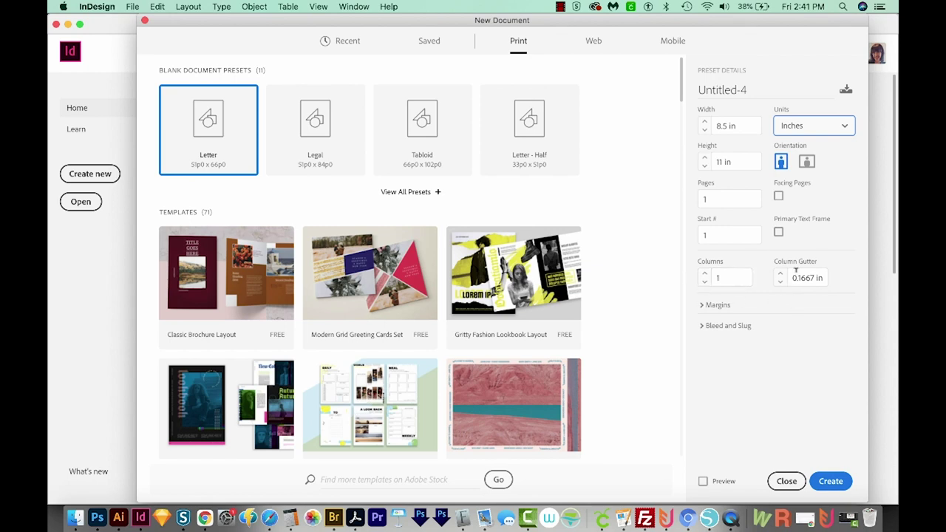
{"action": "left_click", "coordinate": [831, 481]}
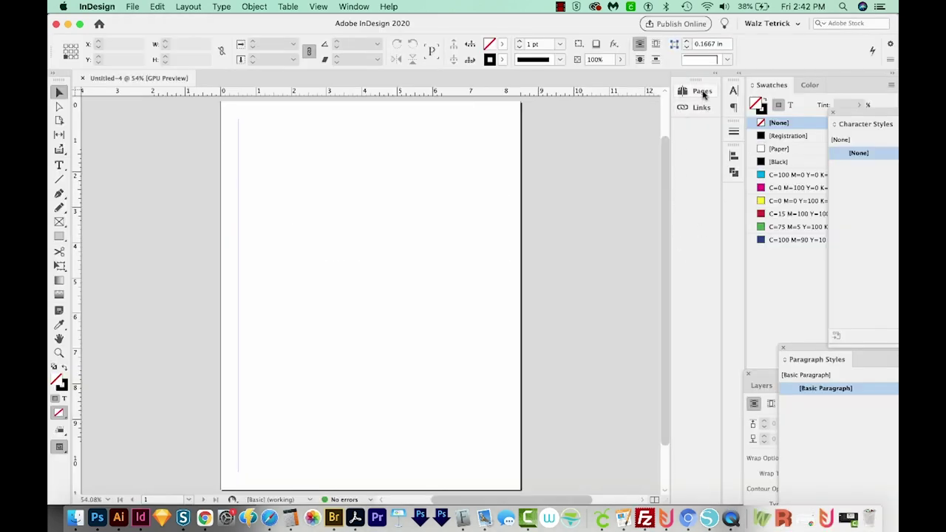
{"action": "left_click", "coordinate": [702, 91]}
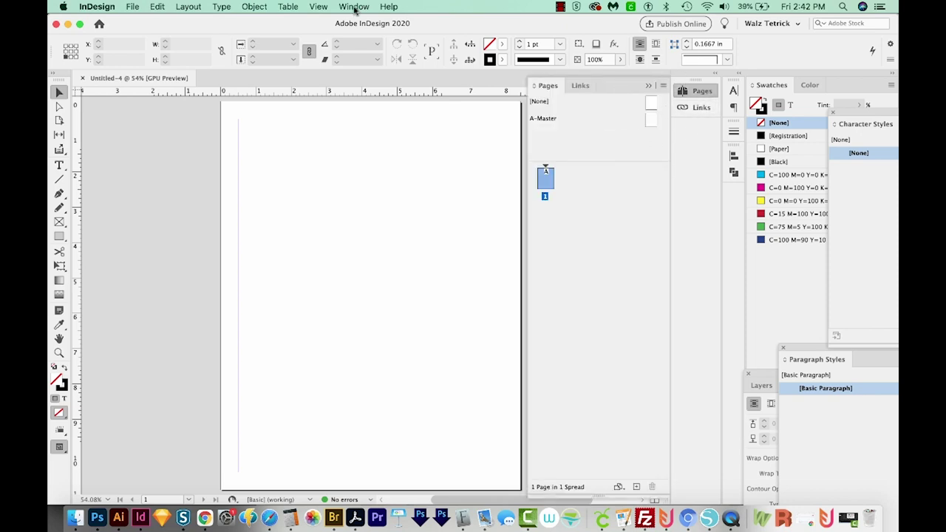
{"action": "left_click", "coordinate": [355, 7]}
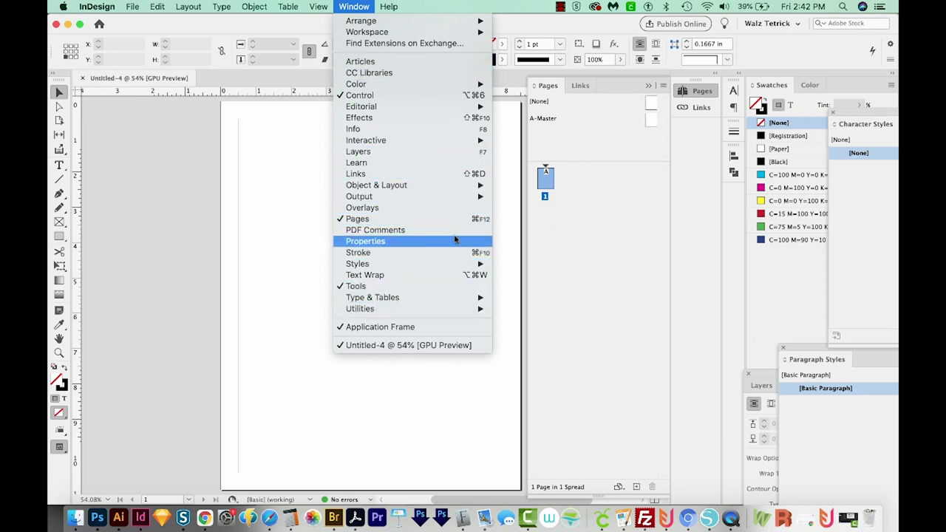
Step: Switch to a panel layout showing the Character, Paragraph Styles, Layers and Stroke panels
{"action": "left_click", "coordinate": [464, 231]}
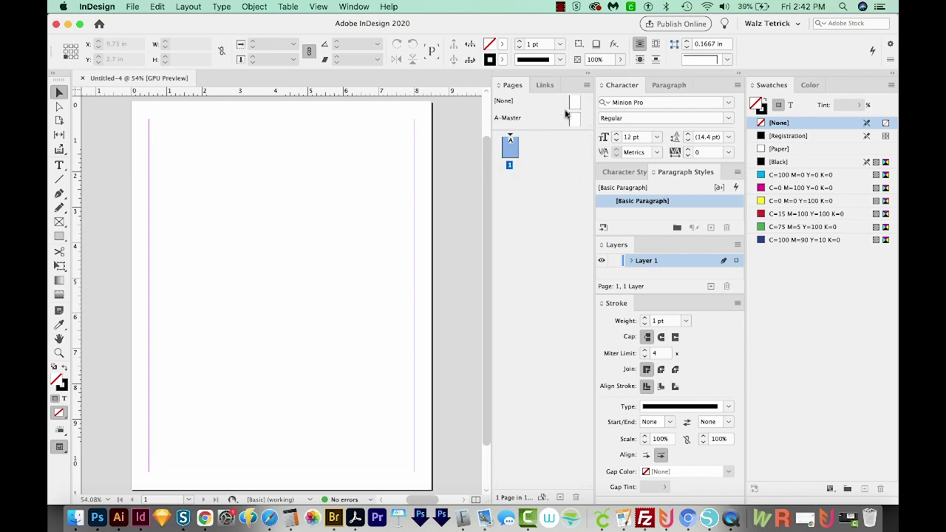
Step: On A-Master, draw a 2.27 × 2.4 in image frame at the top-left margin
{"action": "double_click", "coordinate": [576, 121]}
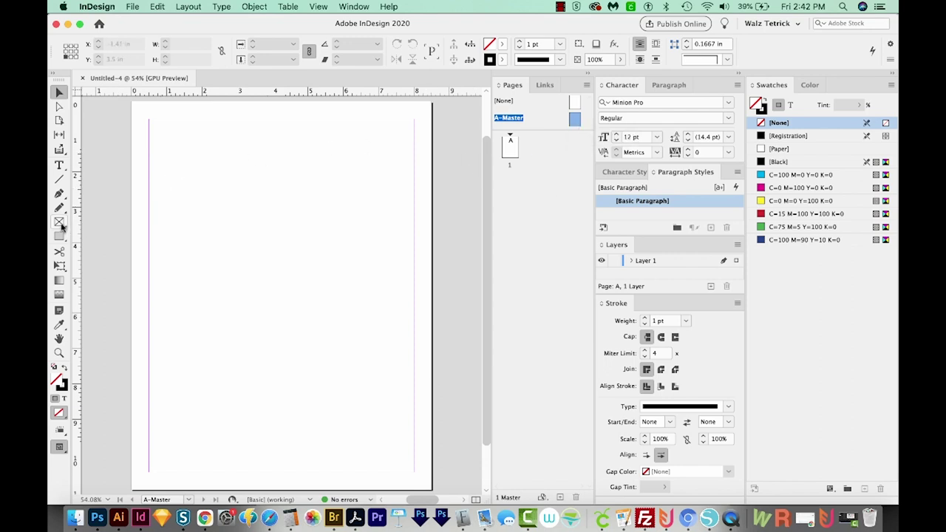
{"action": "left_click", "coordinate": [59, 222]}
{"action": "left_click_drag", "start_coordinate": [148, 120], "coordinate": [229, 205]}
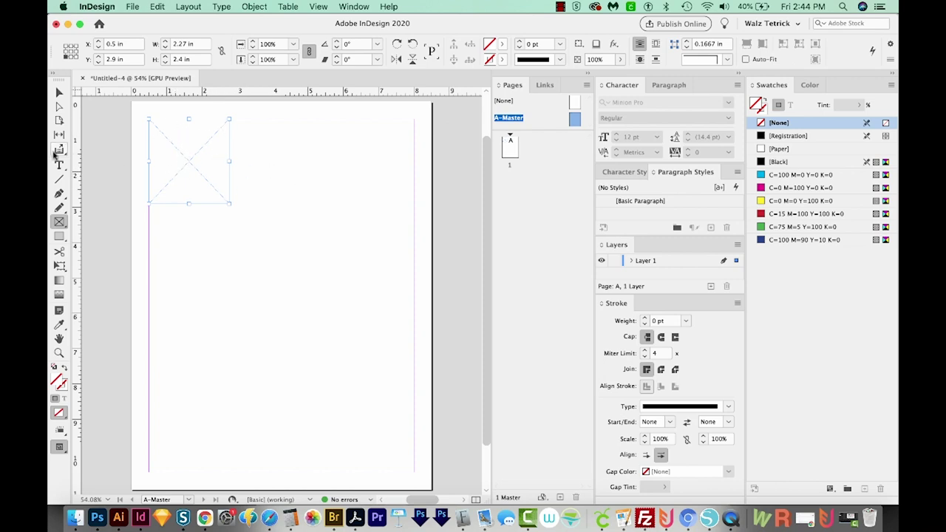
Step: Draw two empty caption text frames stacked beneath the image frame
{"action": "left_click", "coordinate": [59, 166]}
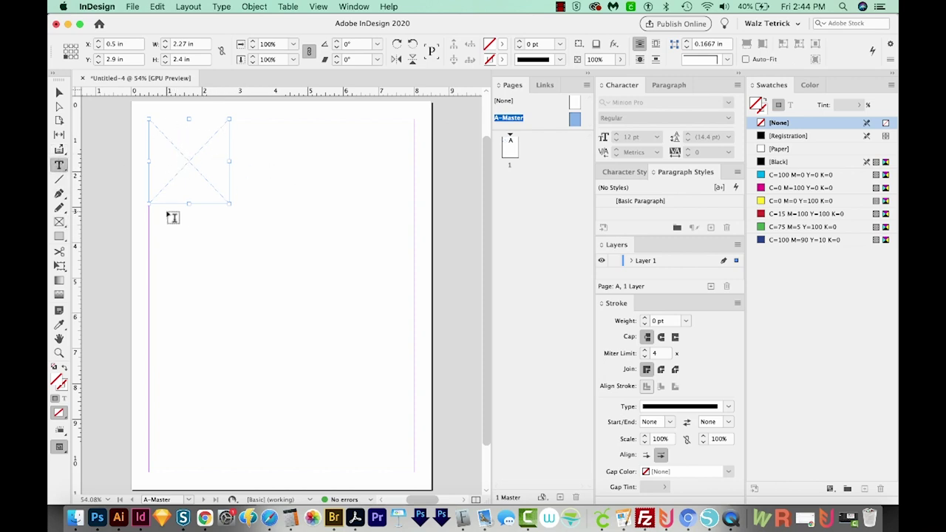
{"action": "left_click_drag", "start_coordinate": [148, 213], "coordinate": [231, 229]}
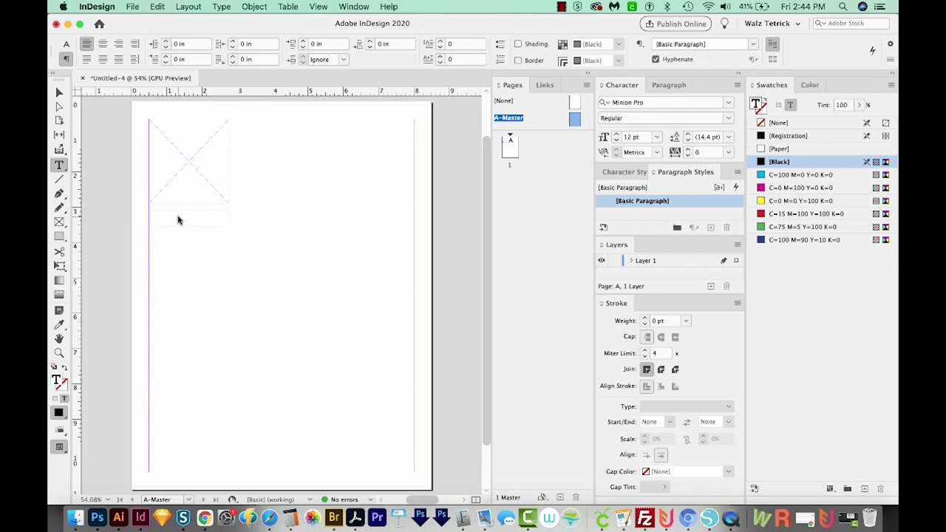
{"action": "key", "text": "Escape"}
{"action": "key", "text": "t"}
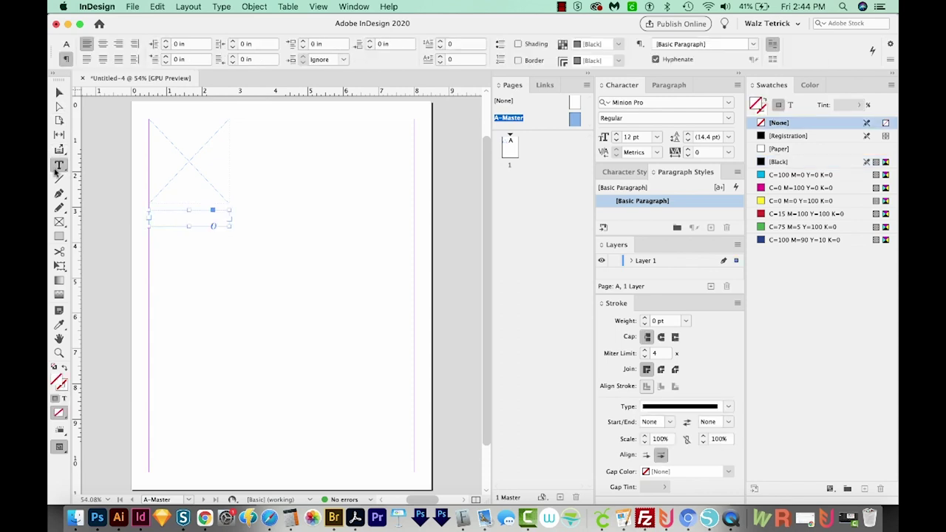
{"action": "left_click_drag", "start_coordinate": [149, 231], "coordinate": [231, 252]}
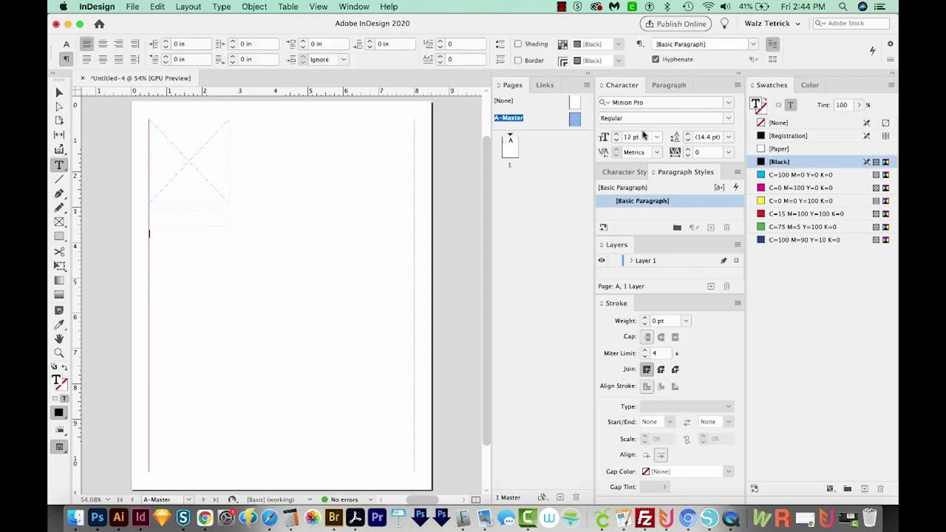
{"action": "key", "text": "Escape"}
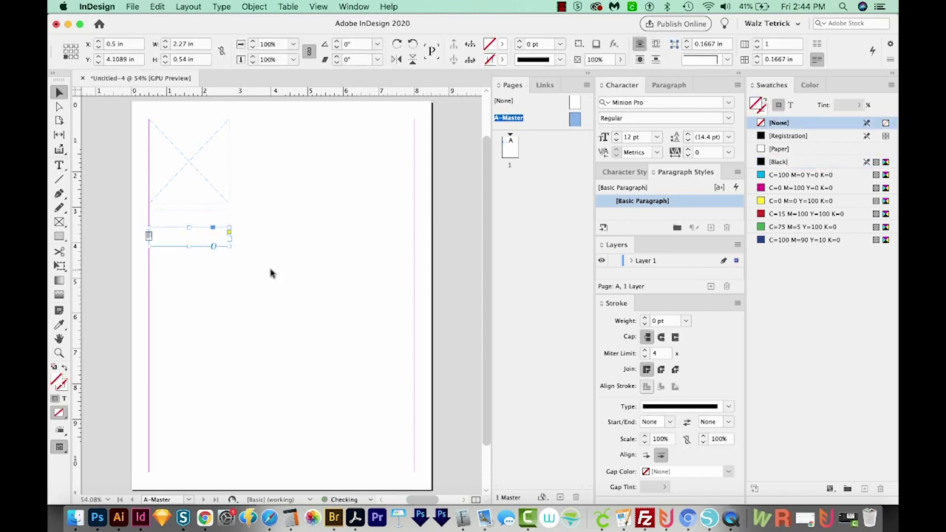
{"action": "left_click", "coordinate": [271, 273]}
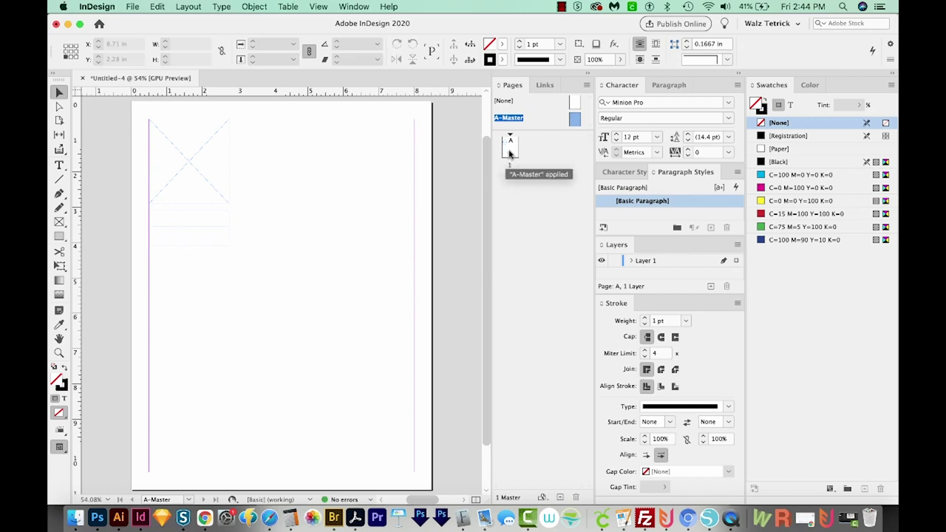
Step: Return to page 1 and select the empty top-left placeholder image frame
{"action": "double_click", "coordinate": [510, 153]}
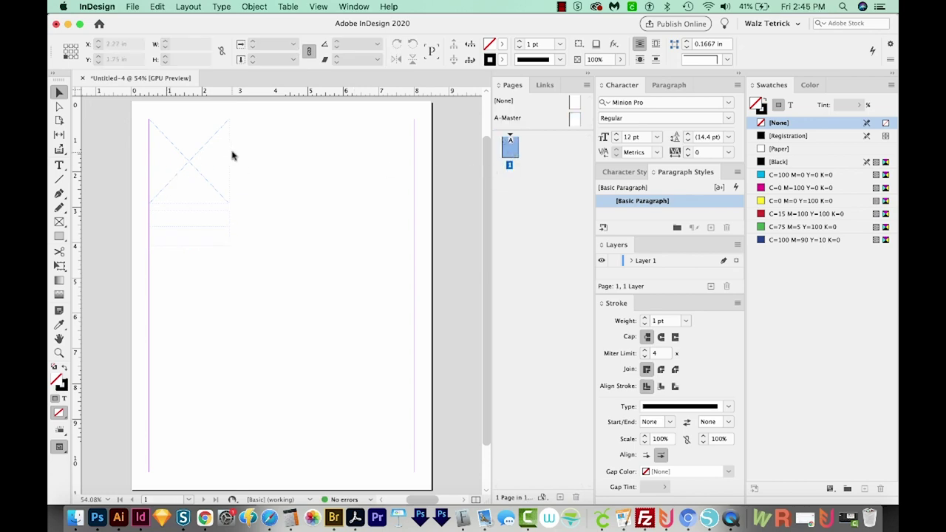
{"action": "left_click_drag", "start_coordinate": [307, 140], "coordinate": [114, 312]}
{"action": "left_click_drag", "start_coordinate": [285, 143], "coordinate": [103, 284]}
{"action": "left_click", "coordinate": [226, 207]}
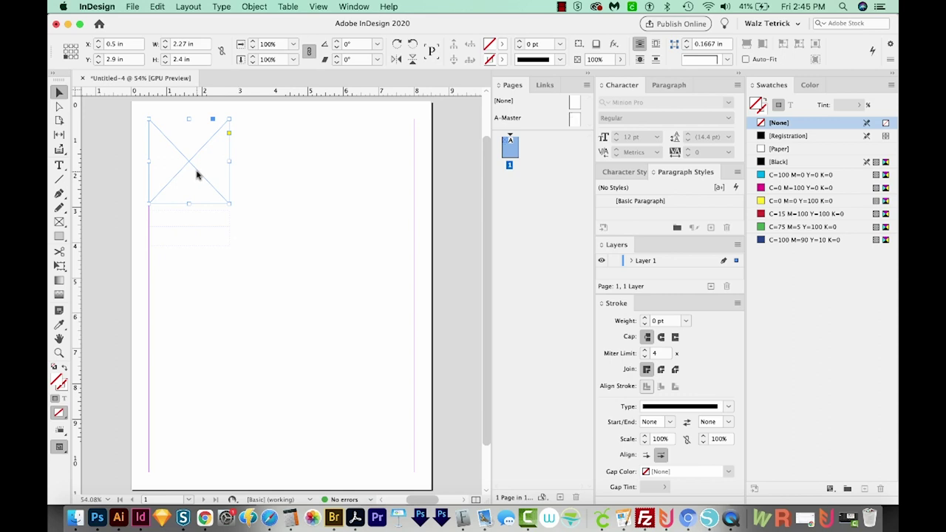
{"action": "left_click", "coordinate": [353, 7]}
Step: Open the Data Merge panel and load Photos - Sheet1.csv as the data source
{"action": "left_click", "coordinate": [353, 7]}
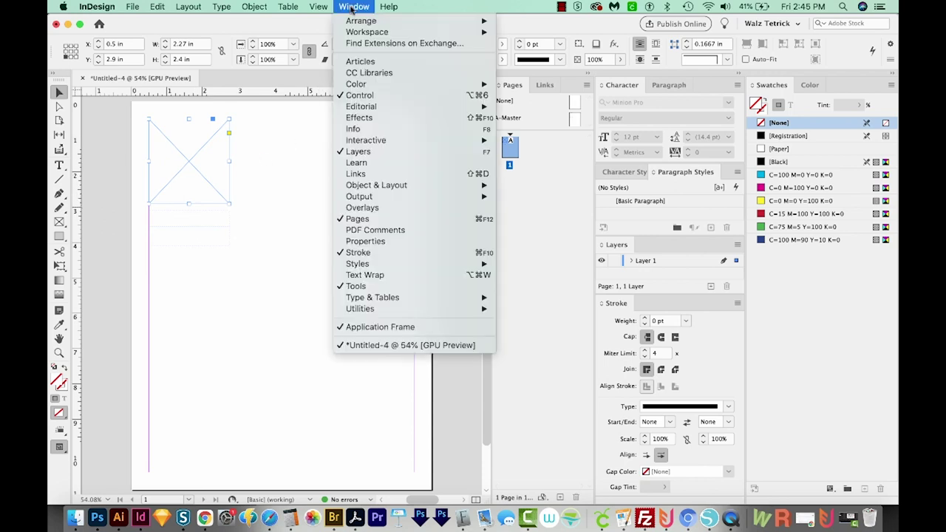
{"action": "mouse_move", "coordinate": [414, 310]}
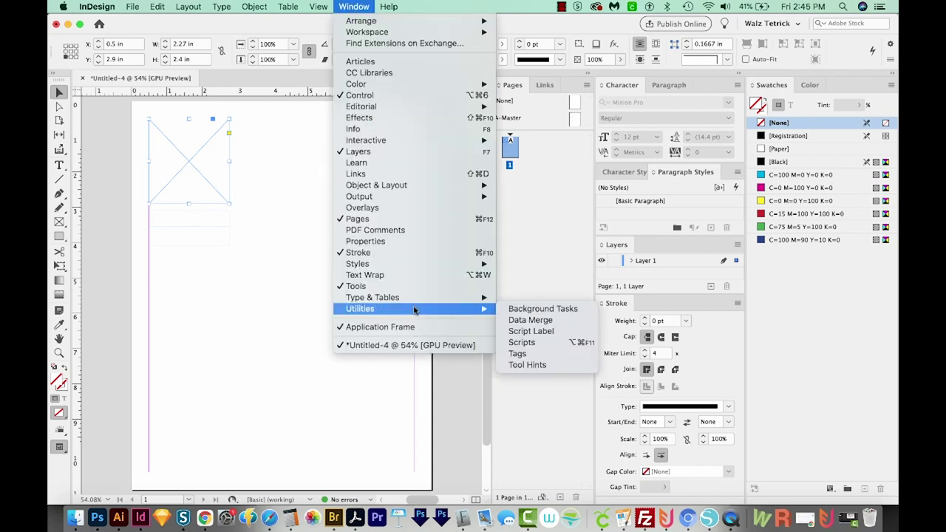
{"action": "left_click", "coordinate": [531, 320]}
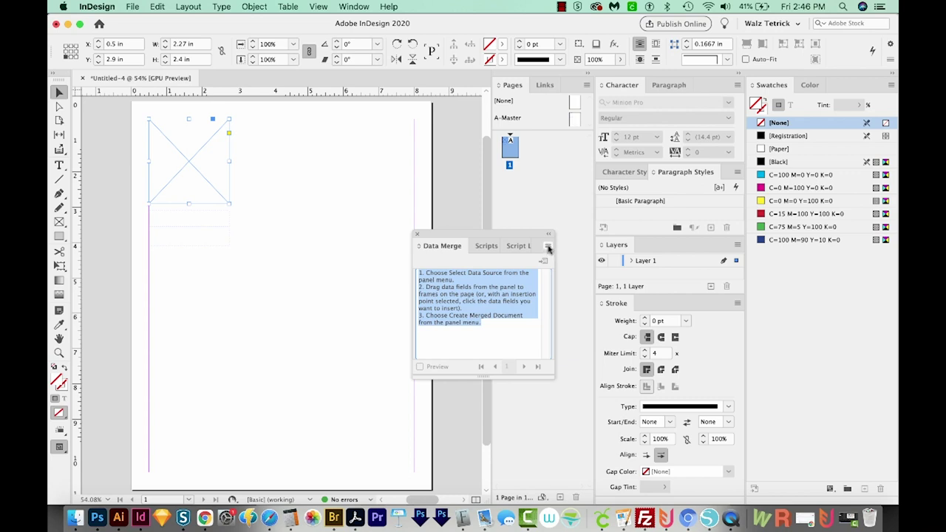
{"action": "left_click", "coordinate": [548, 247]}
{"action": "left_click", "coordinate": [570, 253]}
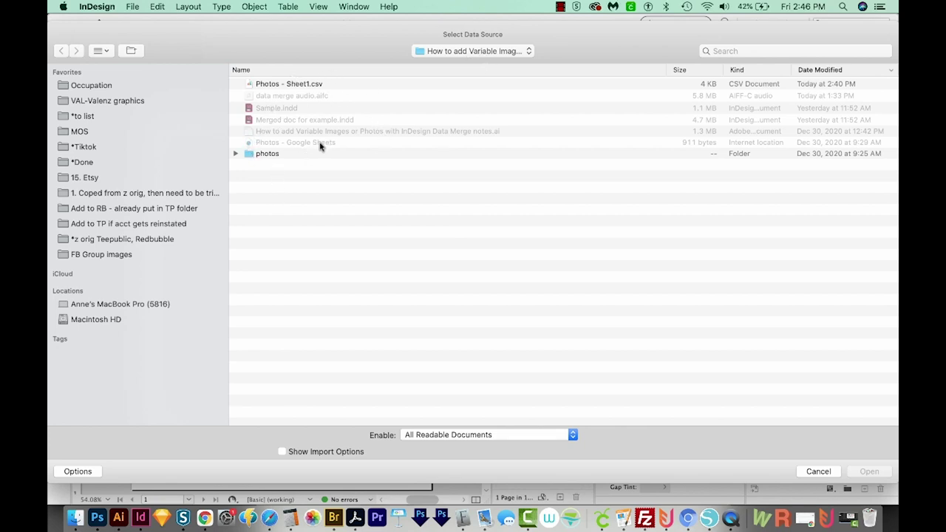
{"action": "left_click", "coordinate": [269, 85]}
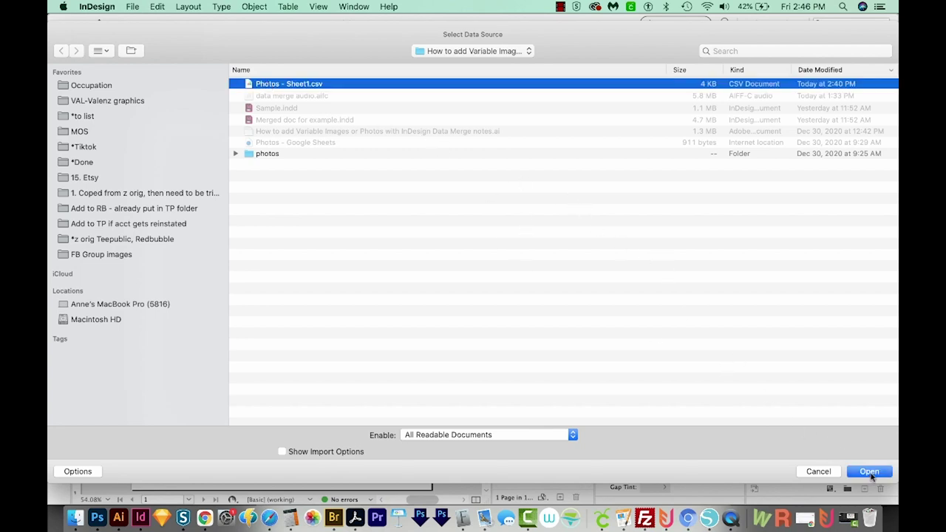
{"action": "left_click", "coordinate": [870, 473]}
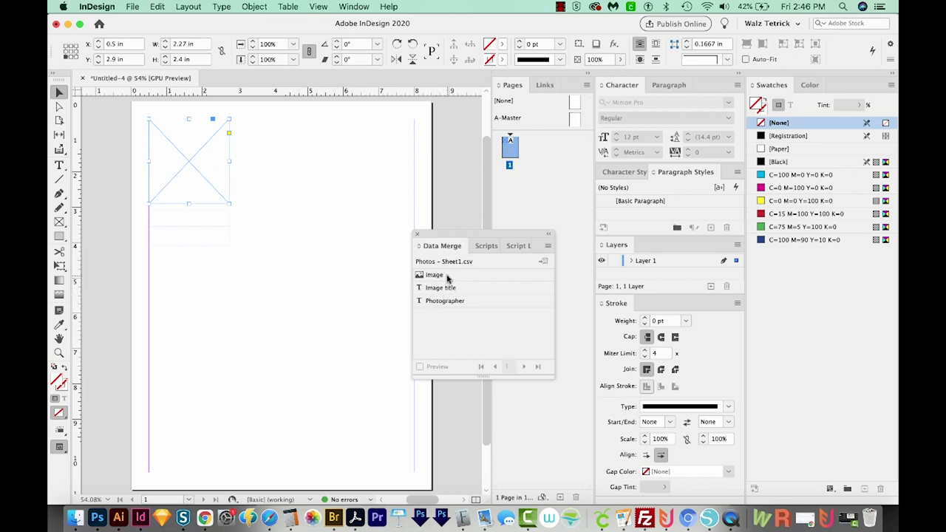
Step: Place the Image merge field into the top-left placeholder frame
{"action": "mouse_move", "coordinate": [447, 277]}
{"action": "left_mouse_down"}
{"action": "mouse_move", "coordinate": [218, 158]}
{"action": "mouse_move", "coordinate": [199, 217]}
{"action": "mouse_move", "coordinate": [211, 197]}
{"action": "mouse_move", "coordinate": [200, 194]}
{"action": "mouse_move", "coordinate": [397, 281]}
{"action": "mouse_move", "coordinate": [433, 276]}
{"action": "left_mouse_up"}
{"action": "left_click", "coordinate": [432, 276]}
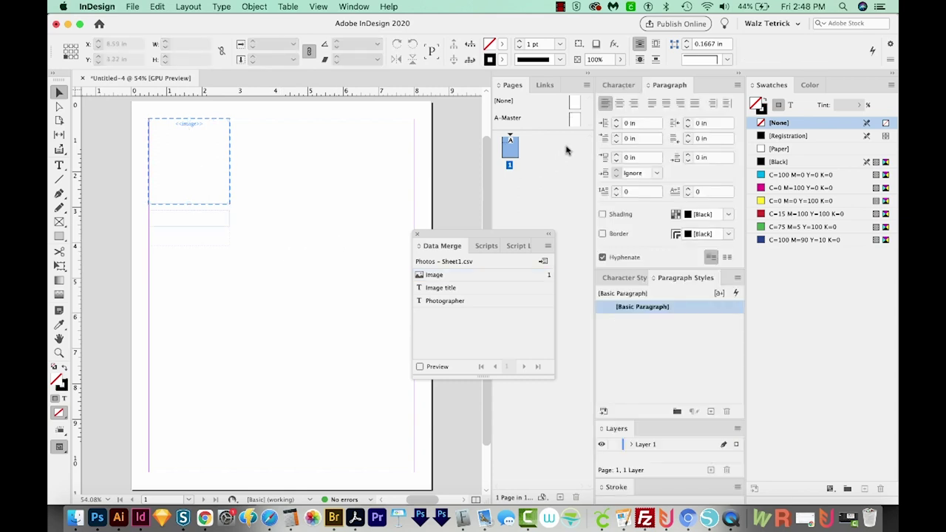
{"action": "double_click", "coordinate": [575, 122]}
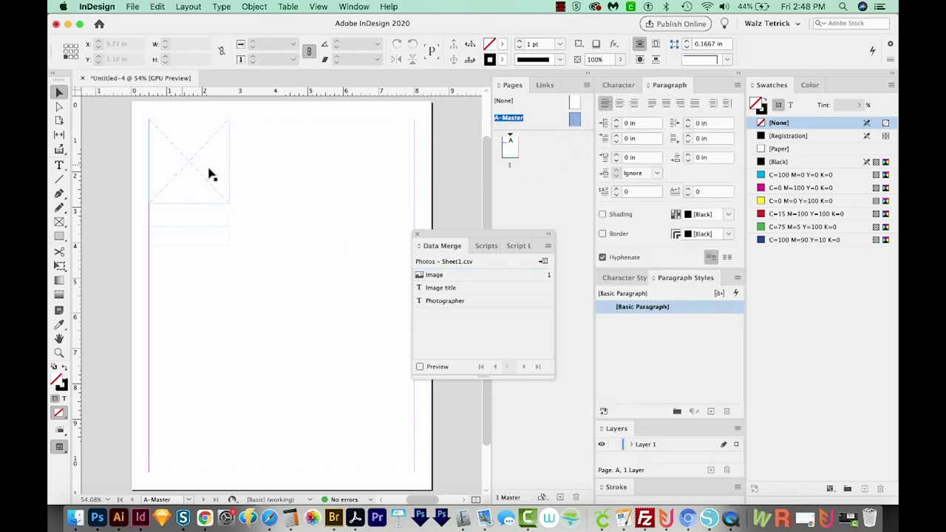
Step: Enter the caption 'Title of the image' and format it 18 pt, centred
{"action": "left_click", "coordinate": [185, 219]}
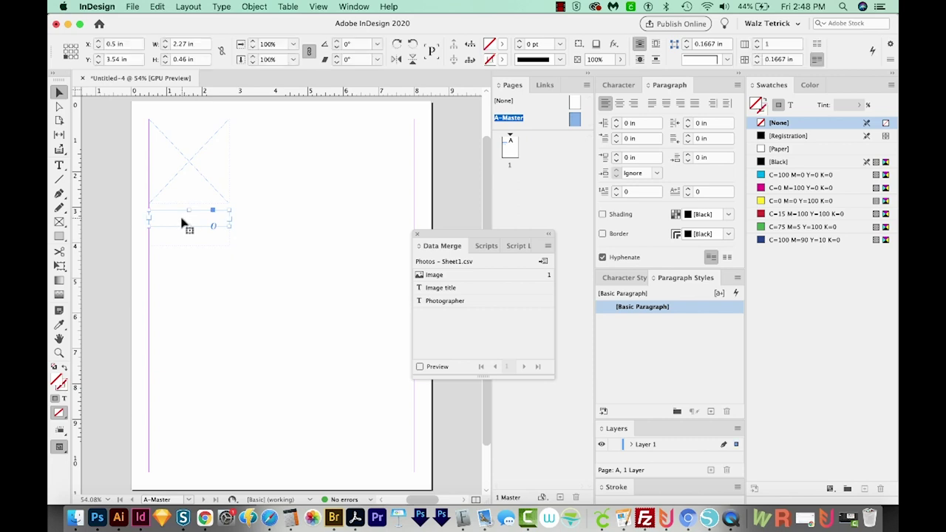
{"action": "double_click", "coordinate": [165, 213]}
{"action": "left_click", "coordinate": [165, 213]}
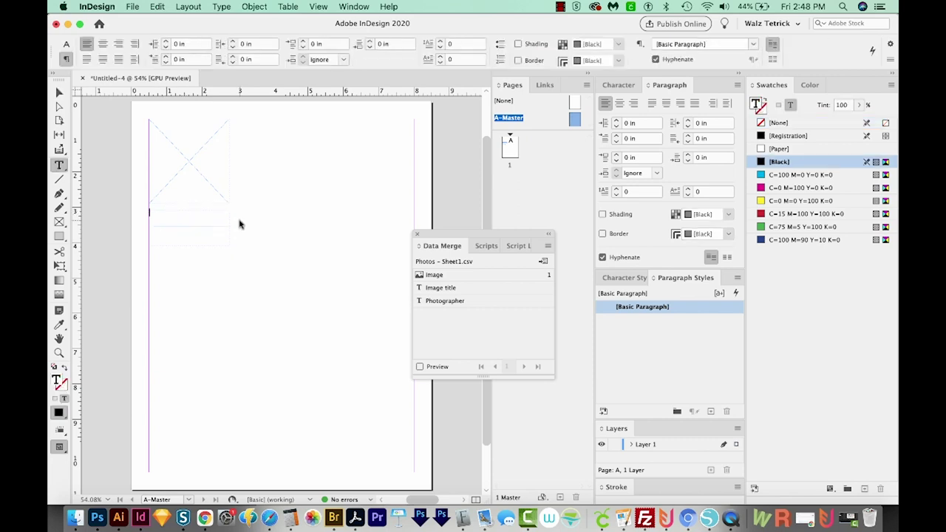
{"action": "type", "text": "I"}
{"action": "key", "text": "super+a"}
{"action": "left_click", "coordinate": [622, 85]}
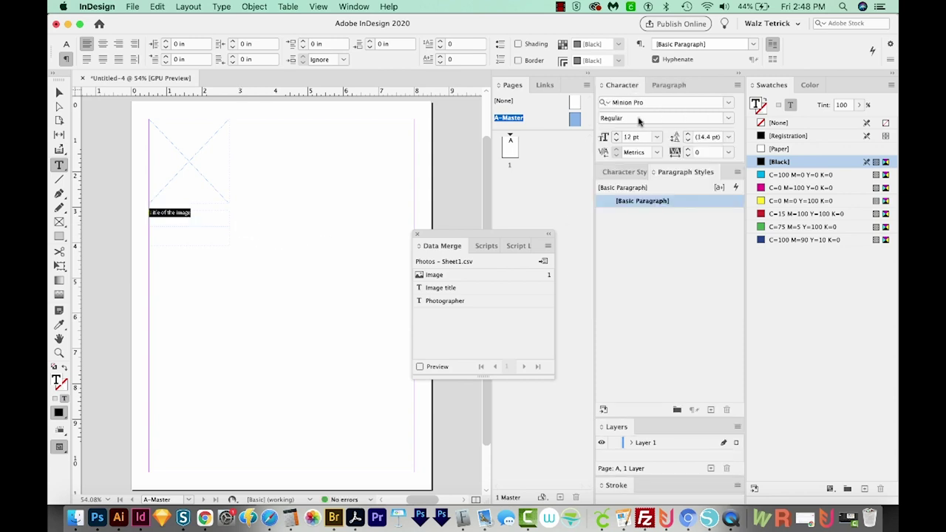
{"action": "left_click", "coordinate": [616, 133]}
{"action": "left_click", "coordinate": [616, 134]}
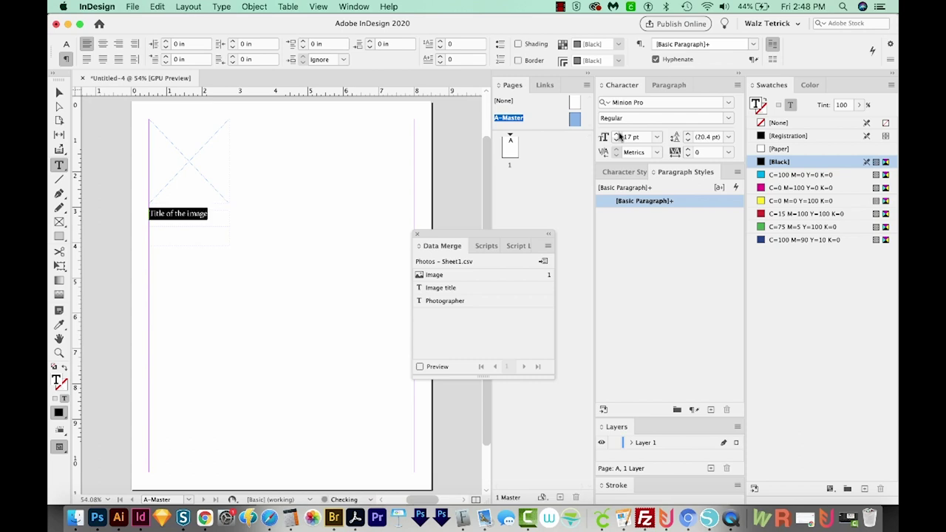
{"action": "left_click", "coordinate": [669, 85]}
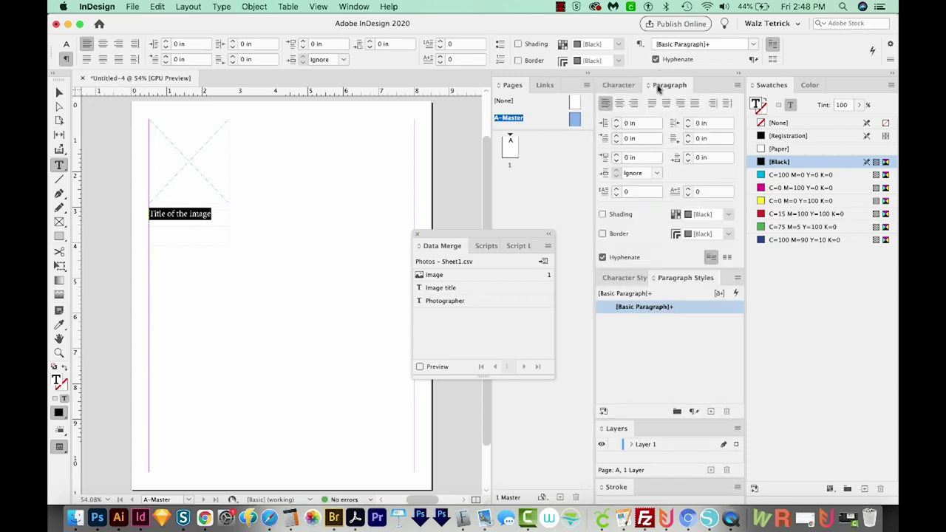
{"action": "left_click", "coordinate": [619, 104]}
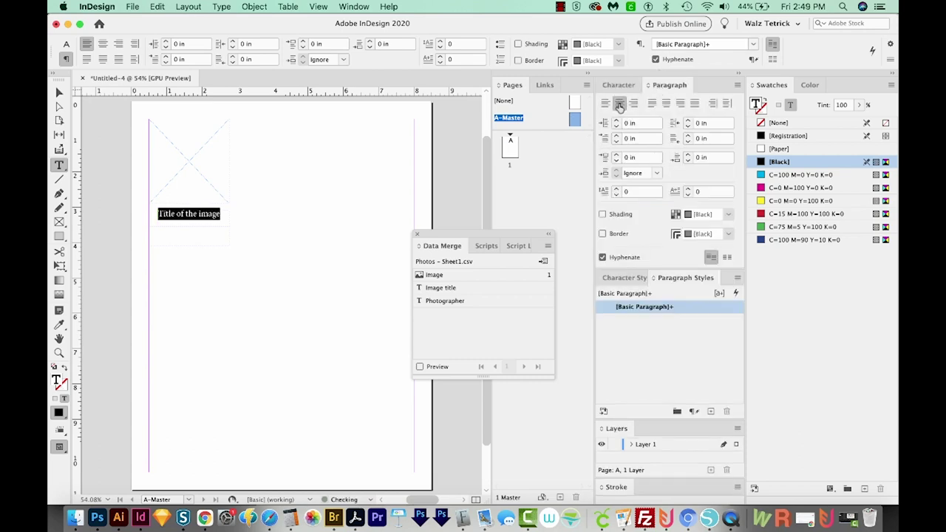
{"action": "left_click", "coordinate": [180, 236]}
Step: Add 'Photographer' below and copy the title's formatting onto it with the Eyedropper
{"action": "left_click", "coordinate": [168, 244]}
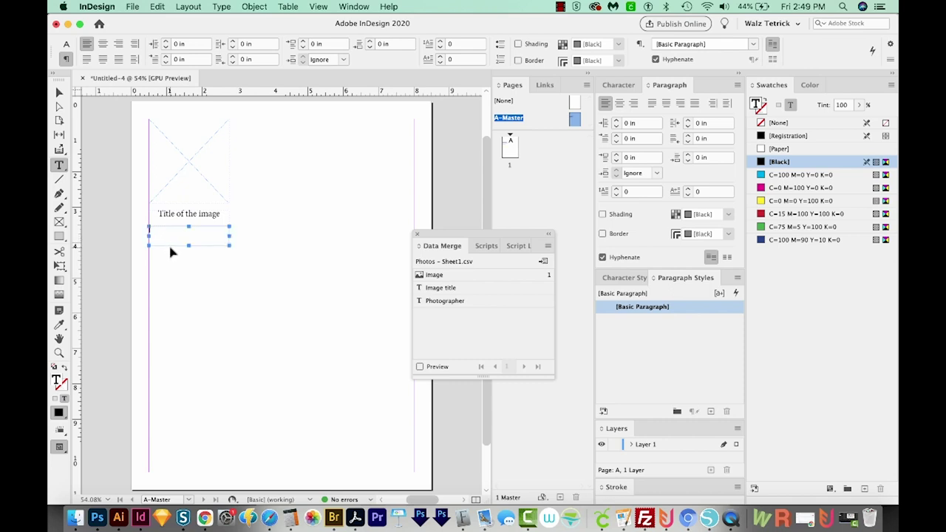
{"action": "type", "text": "Photographer"}
{"action": "key", "text": "super+a"}
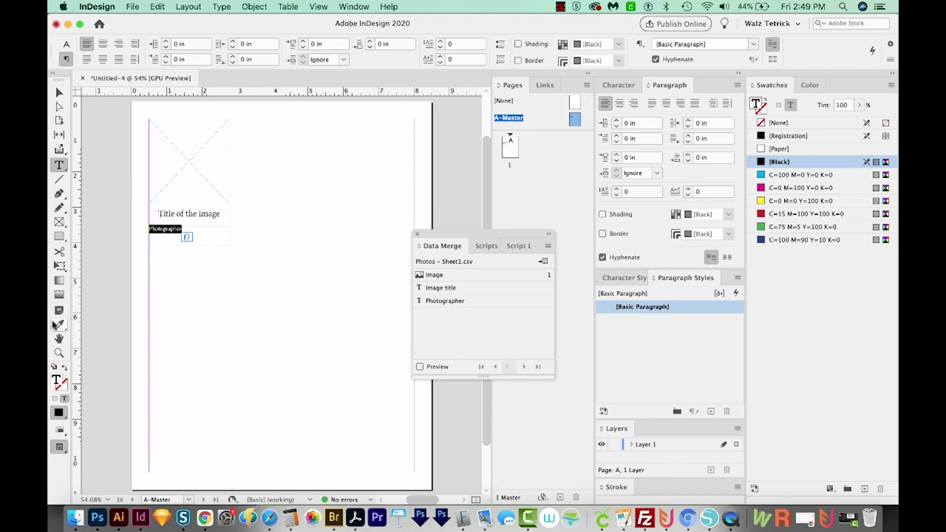
{"action": "left_click", "coordinate": [59, 326]}
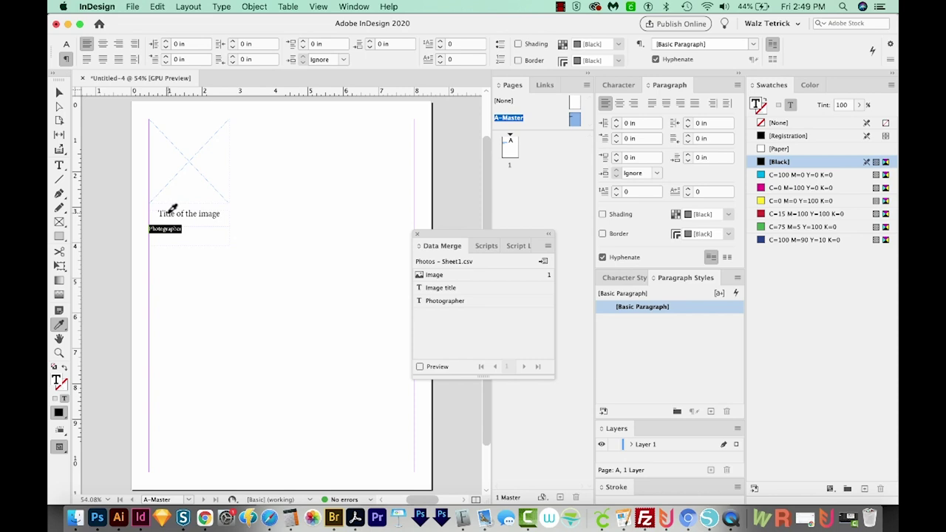
{"action": "left_click", "coordinate": [168, 212]}
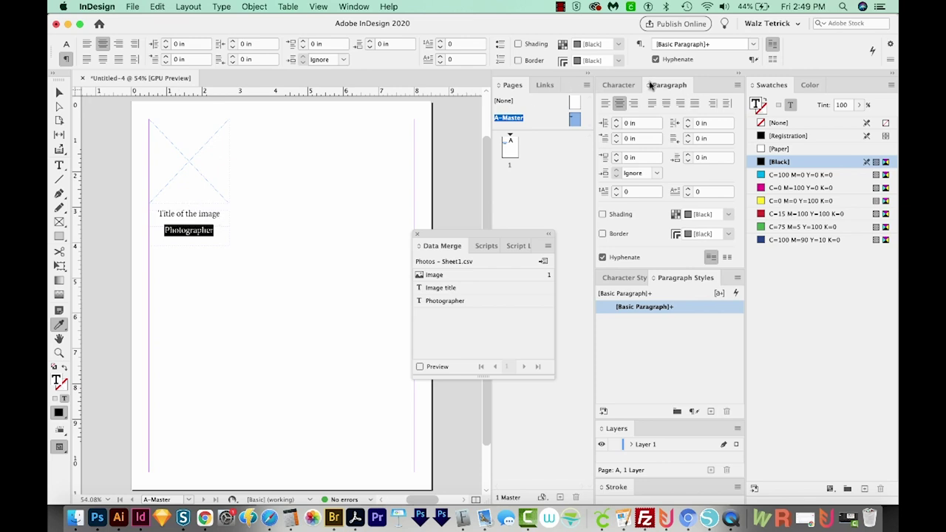
{"action": "left_click", "coordinate": [620, 85]}
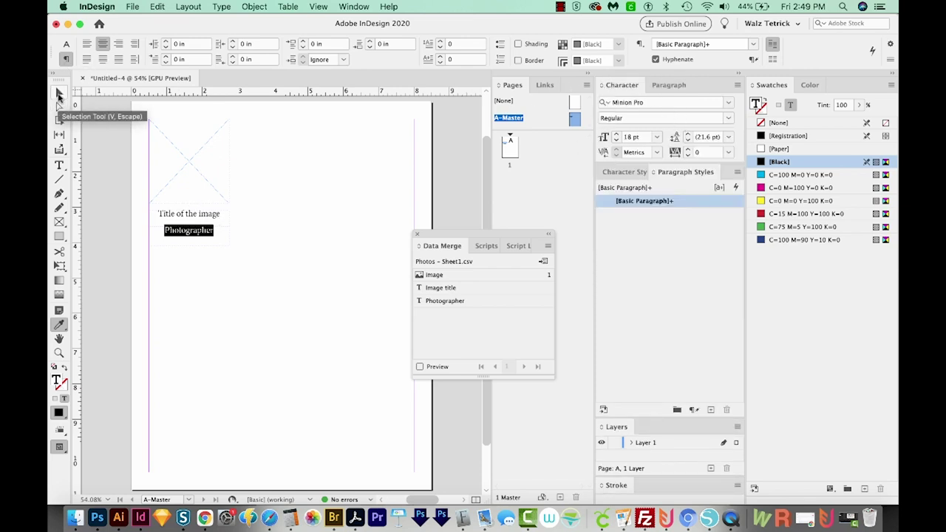
{"action": "left_click", "coordinate": [58, 96]}
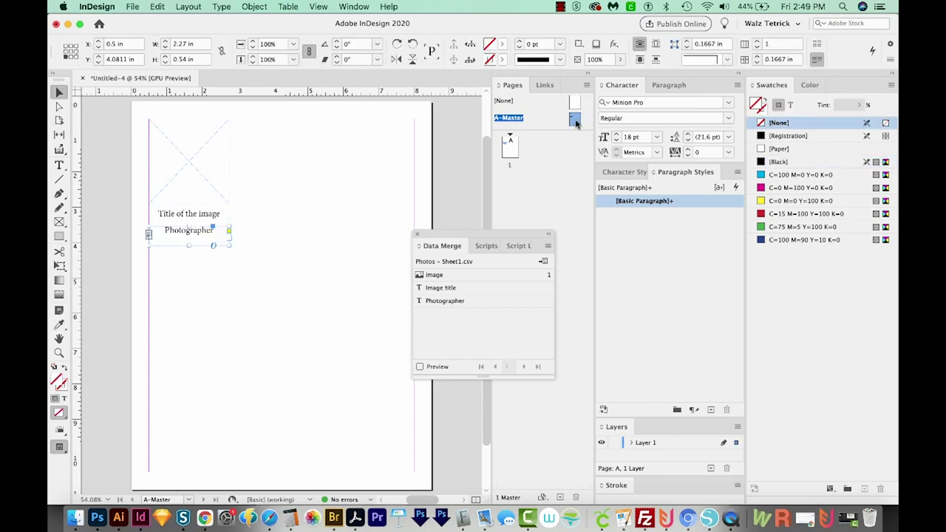
Step: On page 1, replace the title line with the Image title merge field
{"action": "double_click", "coordinate": [509, 152]}
{"action": "key", "text": "t"}
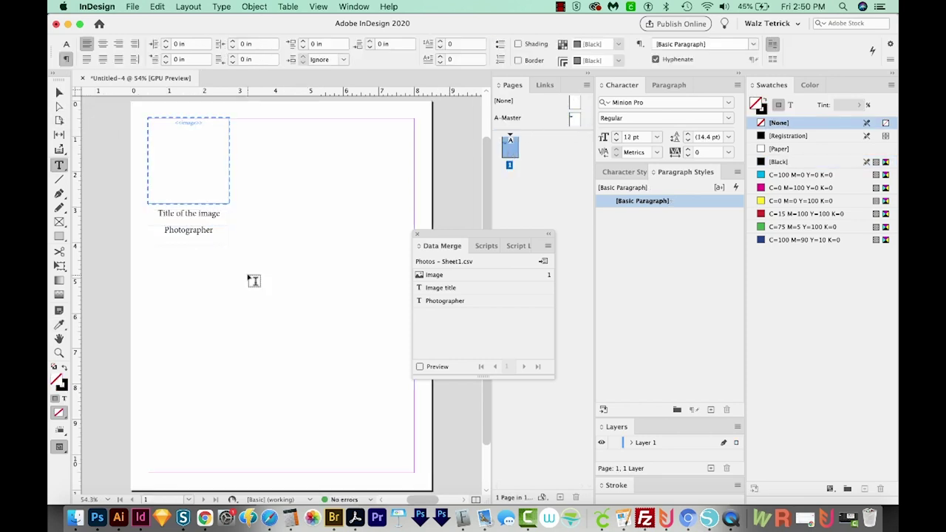
{"action": "left_click", "coordinate": [206, 214]}
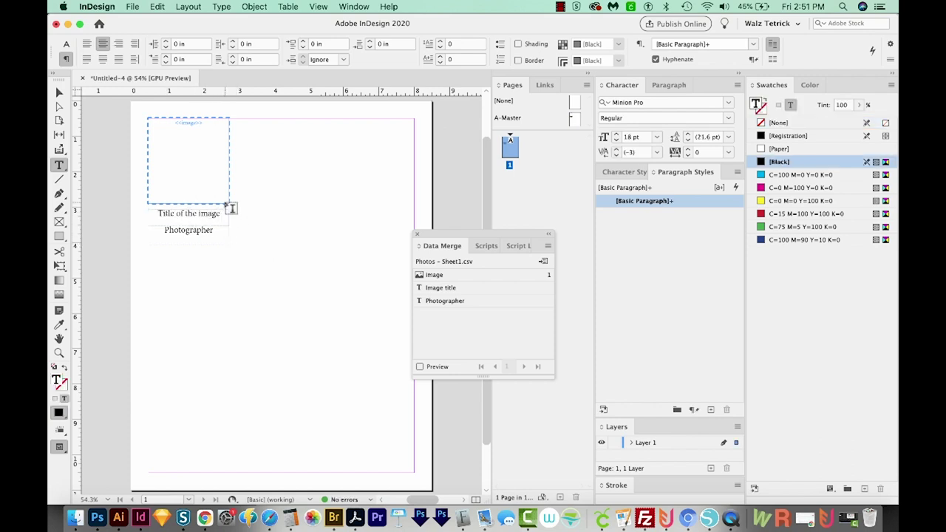
{"action": "triple_click", "coordinate": [226, 214]}
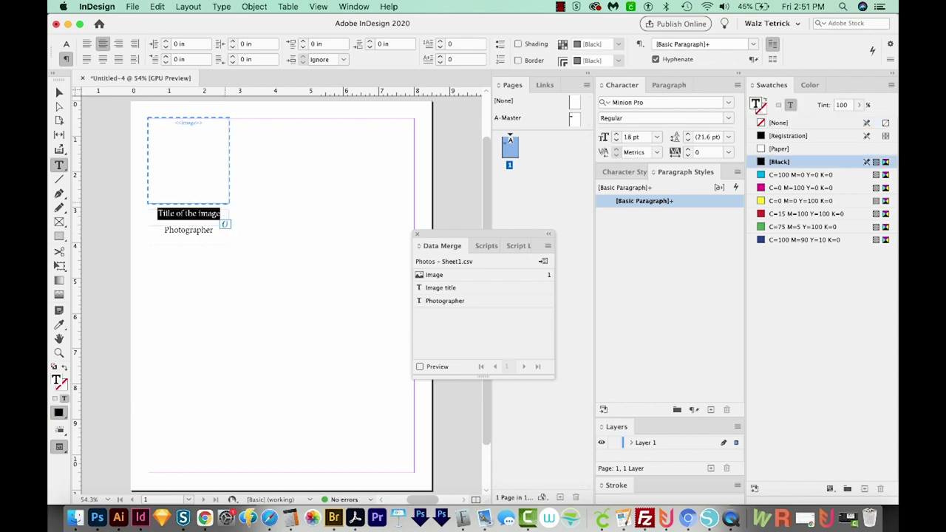
{"action": "left_click", "coordinate": [440, 290]}
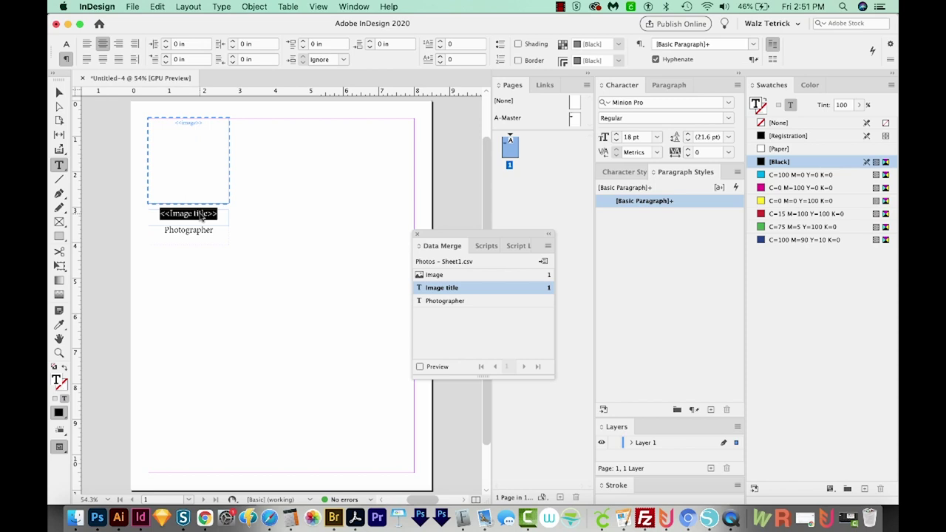
{"action": "key", "text": "Escape"}
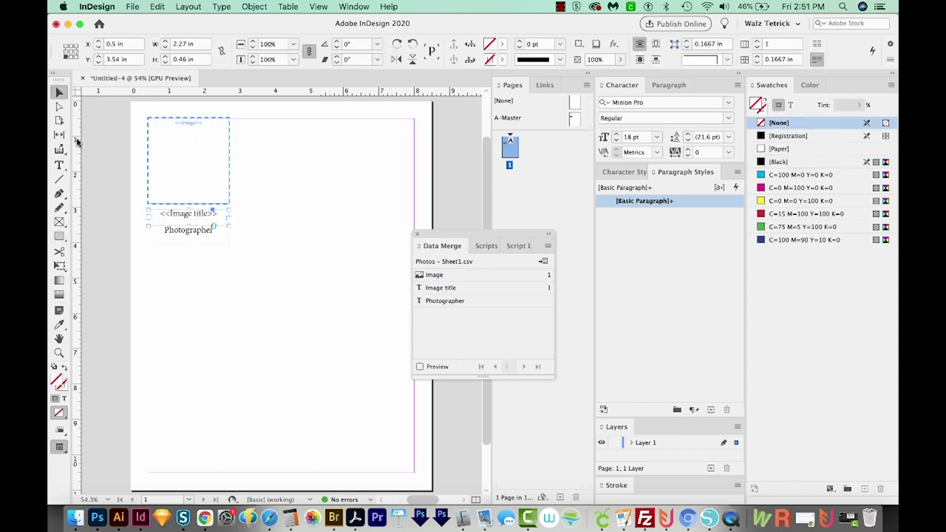
Step: Replace the word Photographer with the Photographer merge field
{"action": "double_click", "coordinate": [196, 231]}
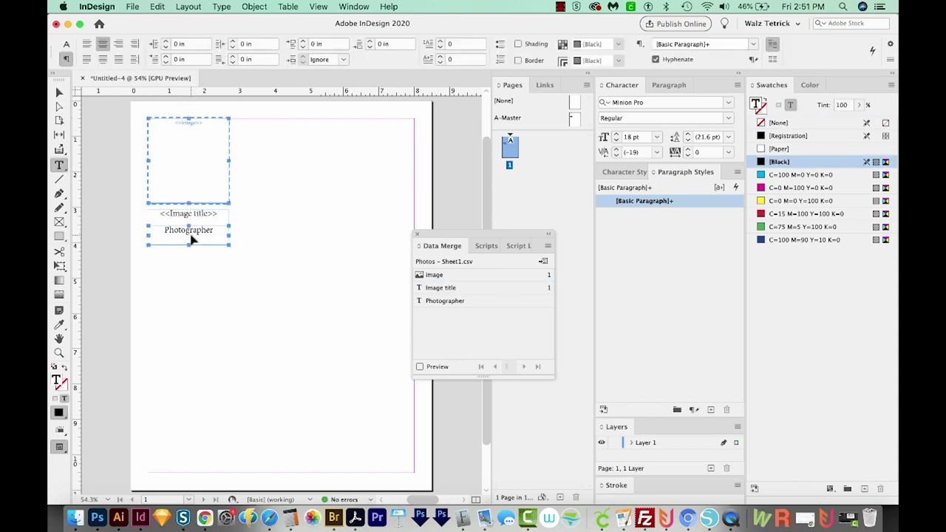
{"action": "double_click", "coordinate": [190, 232]}
{"action": "left_click", "coordinate": [447, 301]}
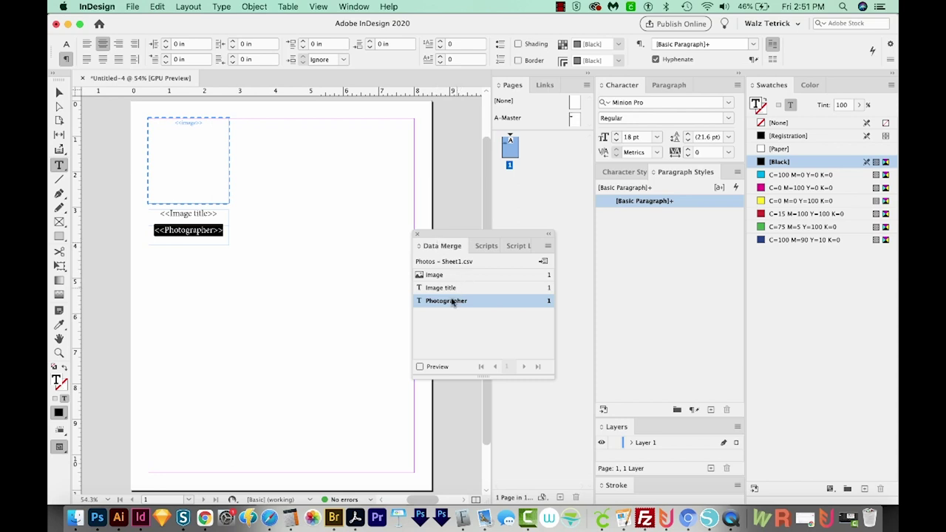
Step: Turn on the merge preview and advance six records to record 7, the beach photo
{"action": "left_click", "coordinate": [419, 368]}
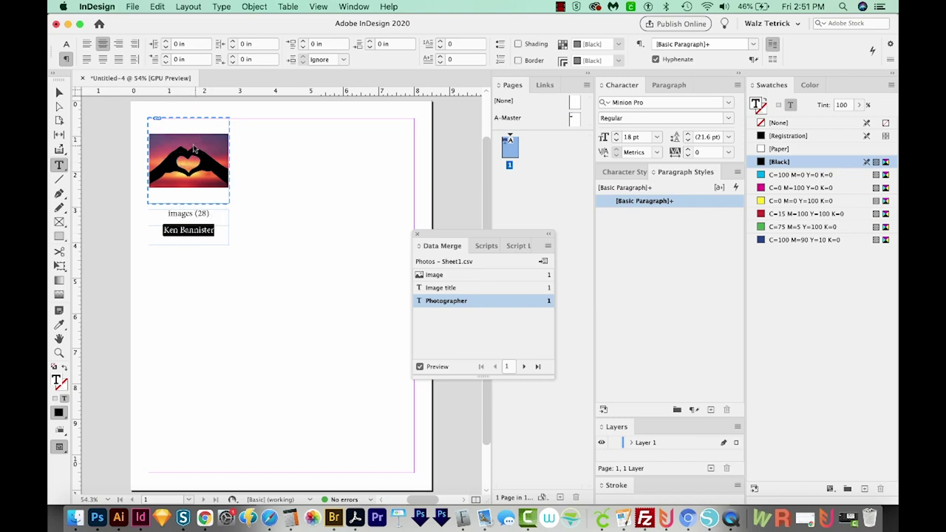
{"action": "left_click", "coordinate": [522, 369]}
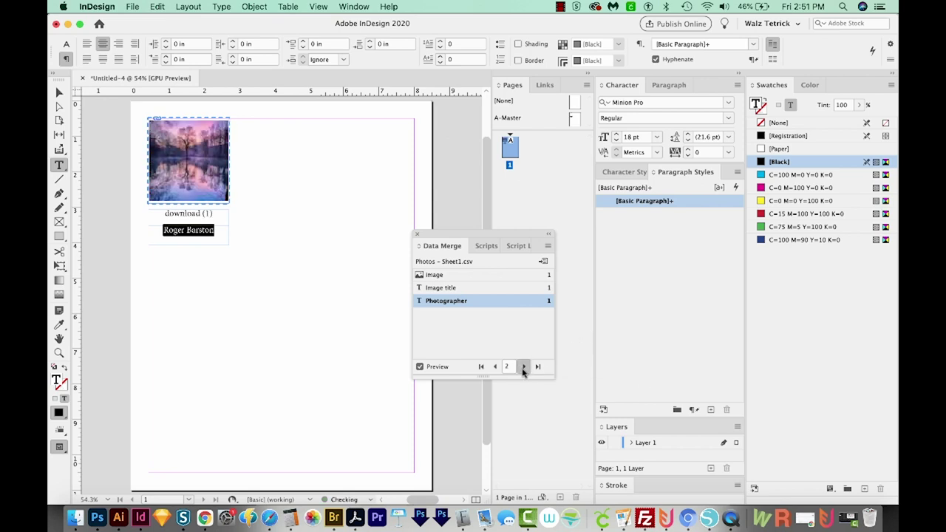
{"action": "left_click", "coordinate": [522, 370]}
{"action": "left_click", "coordinate": [522, 370]}
{"action": "left_click", "coordinate": [522, 369]}
{"action": "left_click", "coordinate": [522, 370]}
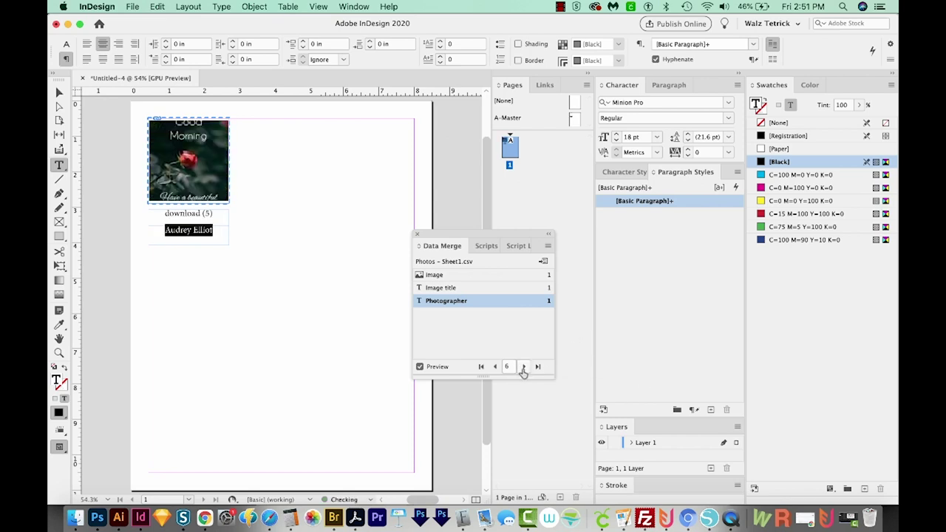
{"action": "left_click", "coordinate": [523, 370]}
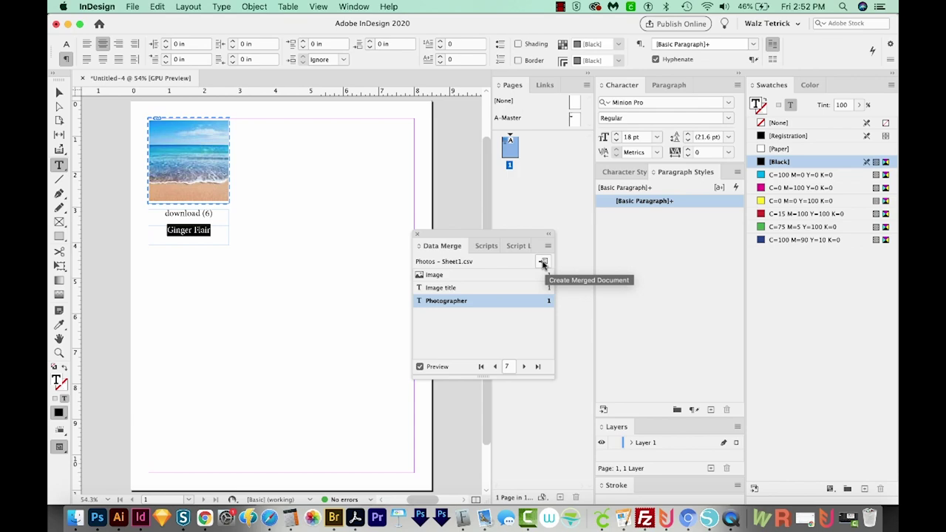
Step: In Create Merged Document, choose Multiple Records per page and preview the multi-record layout
{"action": "left_click", "coordinate": [543, 263]}
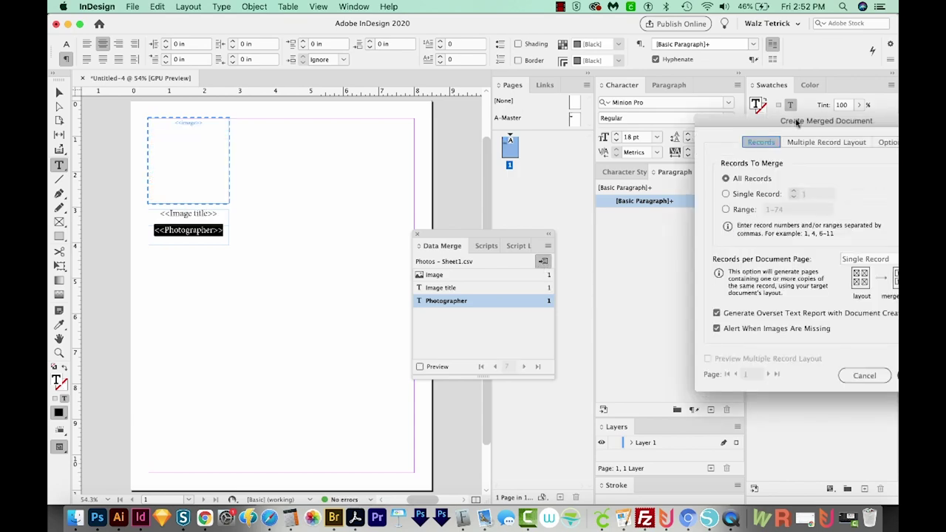
{"action": "left_click_drag", "start_coordinate": [804, 124], "coordinate": [514, 79]}
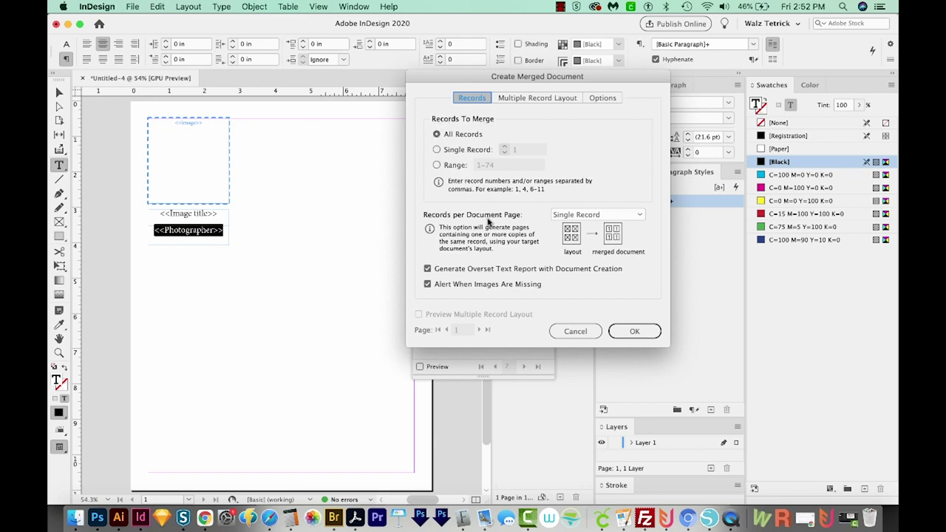
{"action": "left_click", "coordinate": [610, 215]}
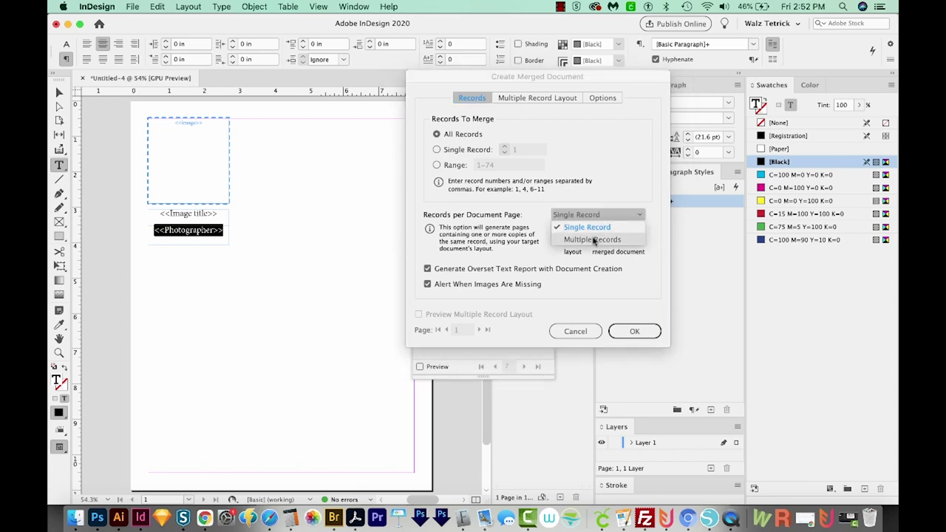
{"action": "left_click", "coordinate": [598, 236]}
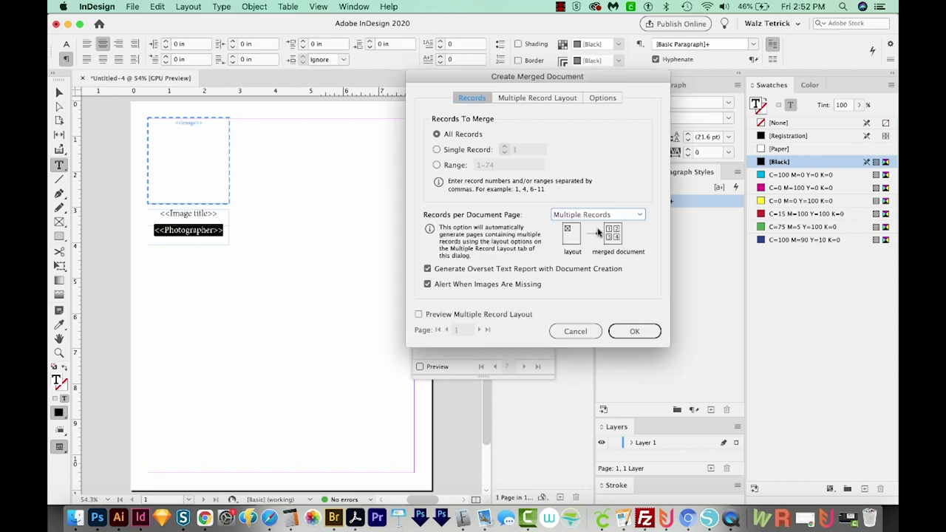
{"action": "left_click", "coordinate": [419, 314]}
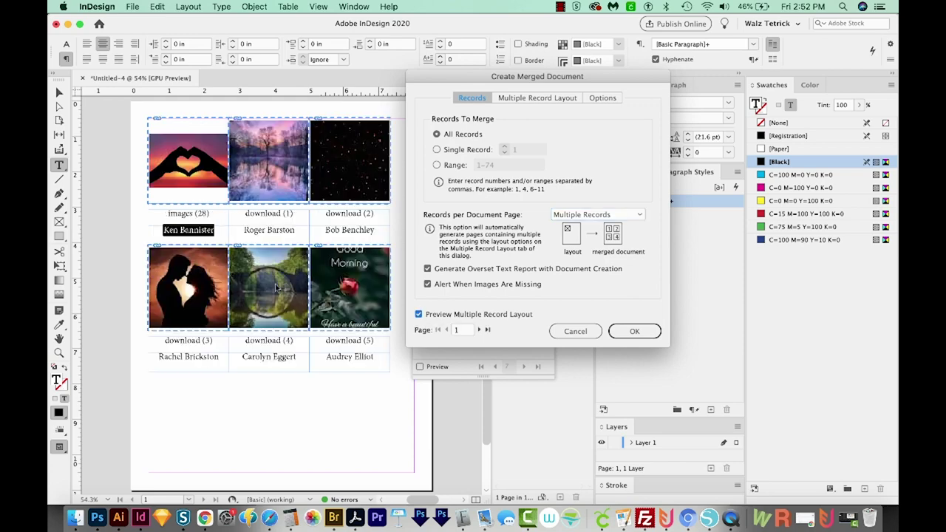
{"action": "left_click_drag", "start_coordinate": [455, 81], "coordinate": [510, 105]}
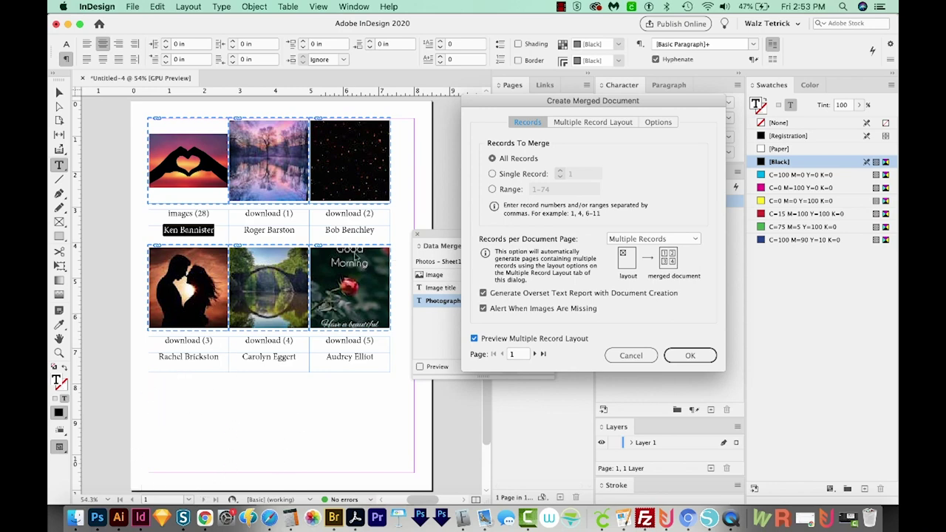
Step: Set Between Columns to 0.3125 in and image fitting to Fill Frames Proportionally
{"action": "left_click", "coordinate": [591, 123]}
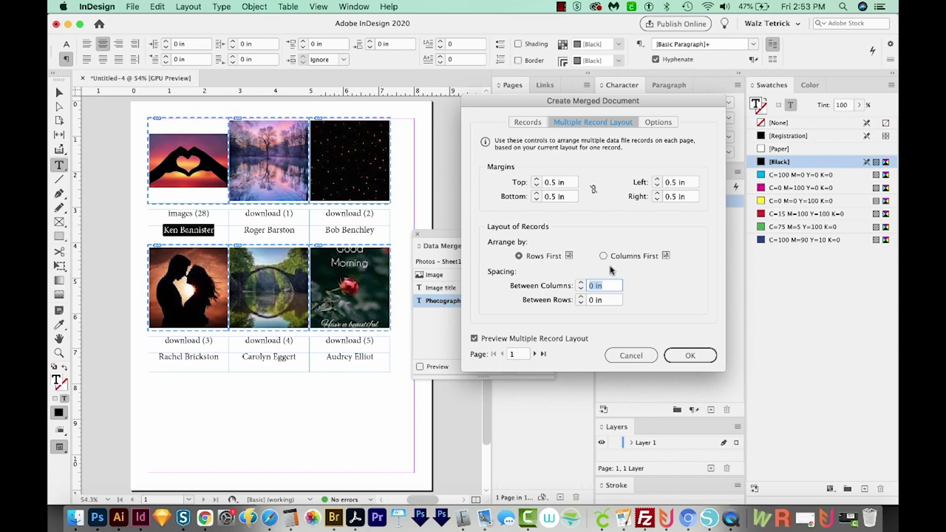
{"action": "key", "text": "Up"}
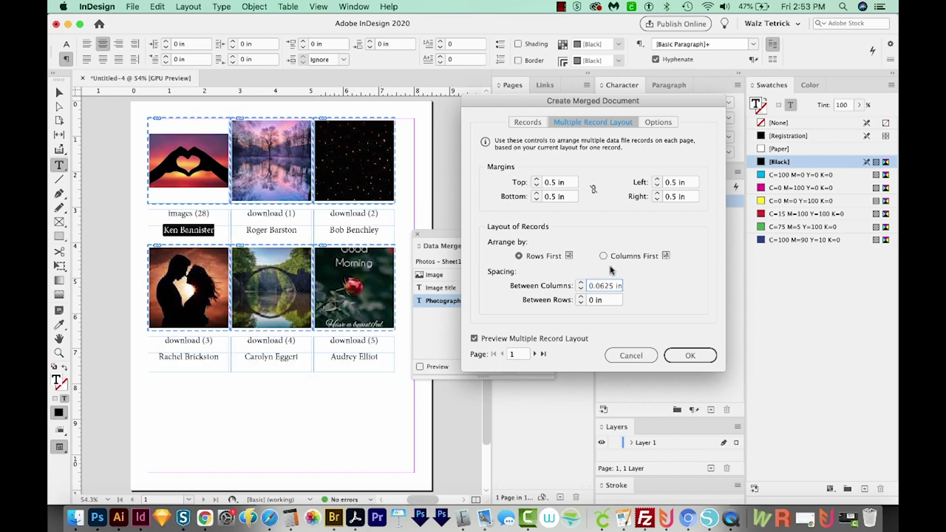
{"action": "key", "text": "Up"}
{"action": "key", "text": "Up"}
{"action": "key", "text": "Up"}
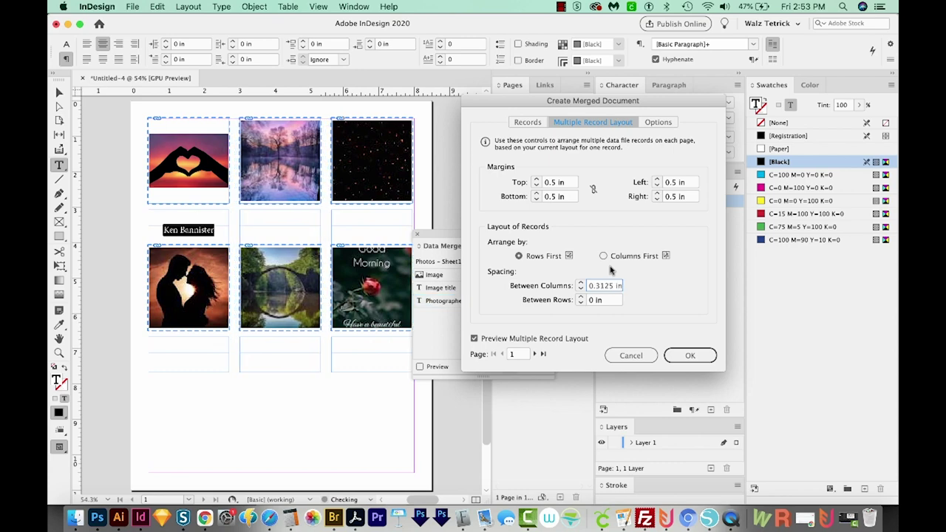
{"action": "left_click", "coordinate": [657, 122]}
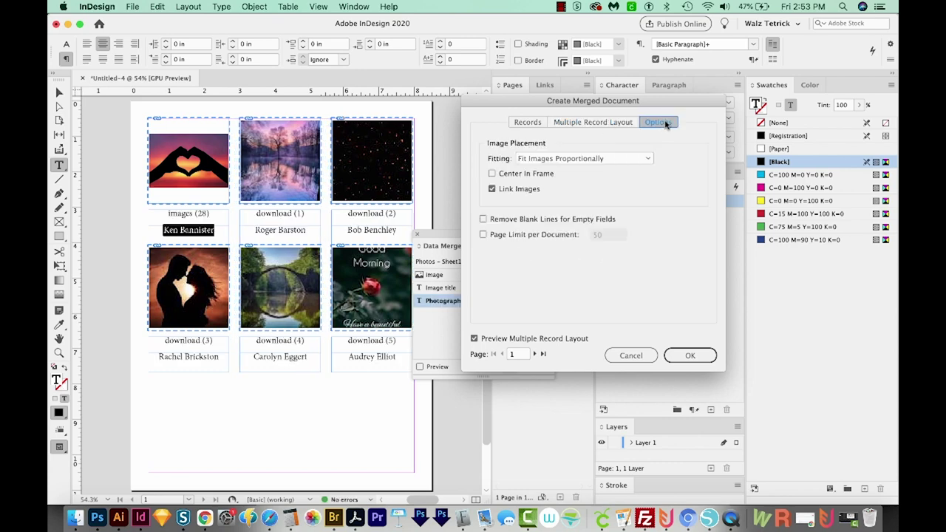
{"action": "left_click", "coordinate": [610, 158]}
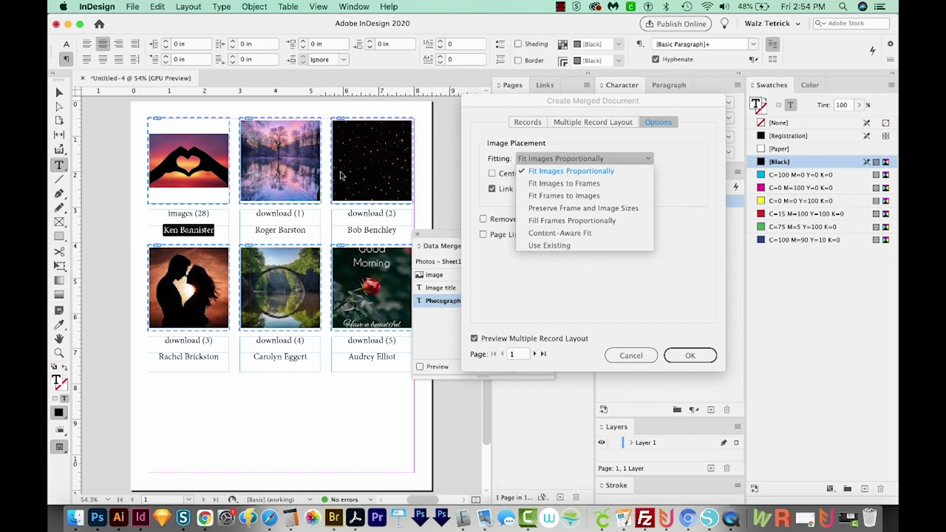
{"action": "left_click", "coordinate": [562, 222]}
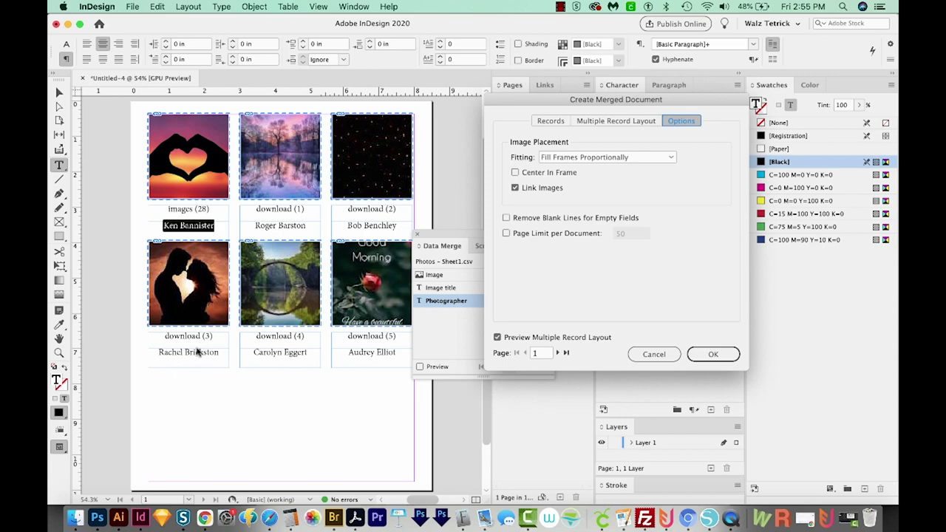
Step: Cancel the merge settings and shorten the Photographer frame to sit under the title
{"action": "left_click", "coordinate": [649, 355]}
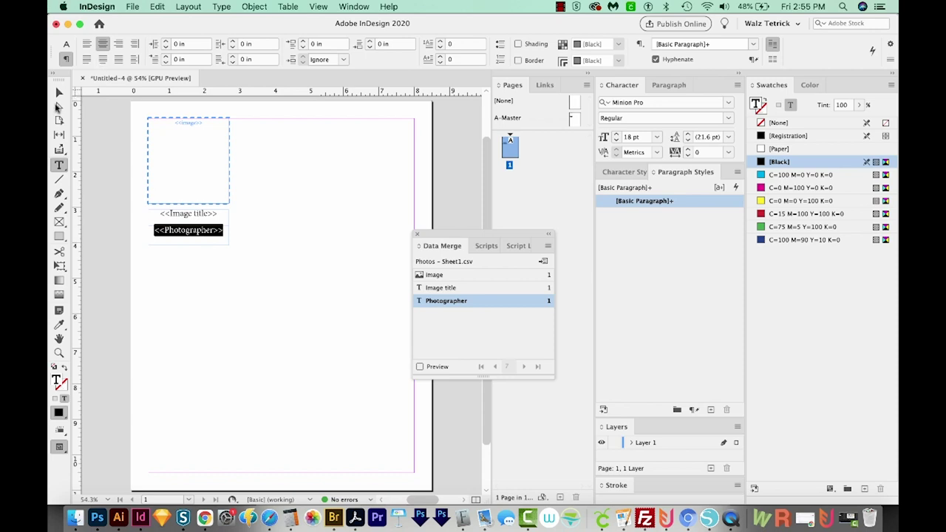
{"action": "left_click", "coordinate": [60, 93]}
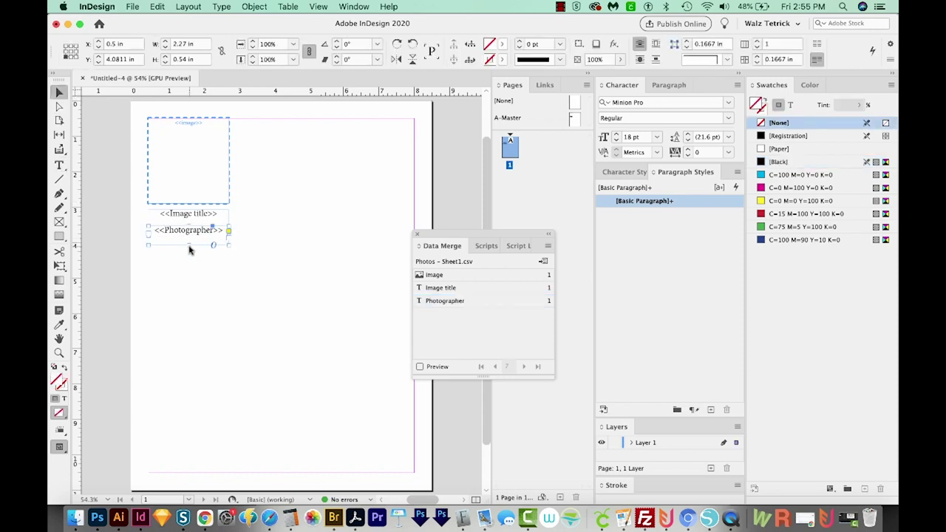
{"action": "left_click_drag", "start_coordinate": [189, 246], "coordinate": [198, 232]}
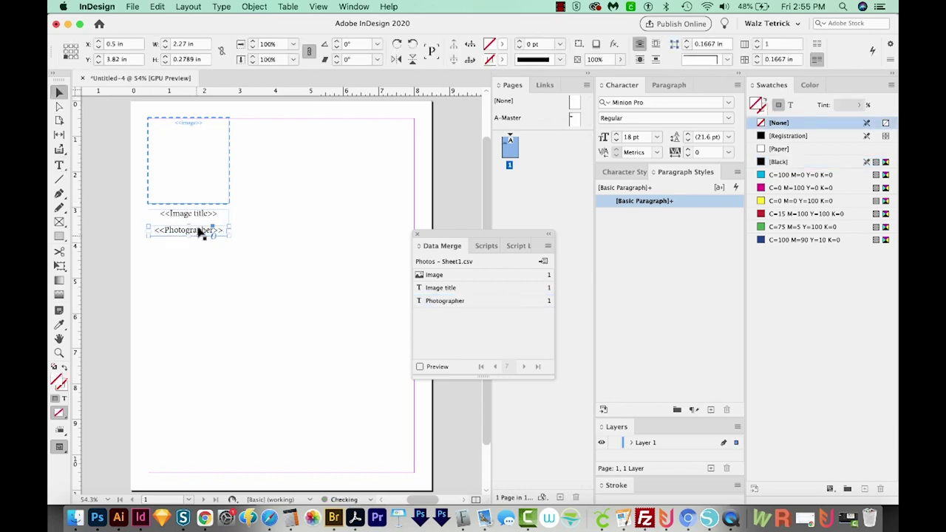
{"action": "left_click", "coordinate": [192, 217]}
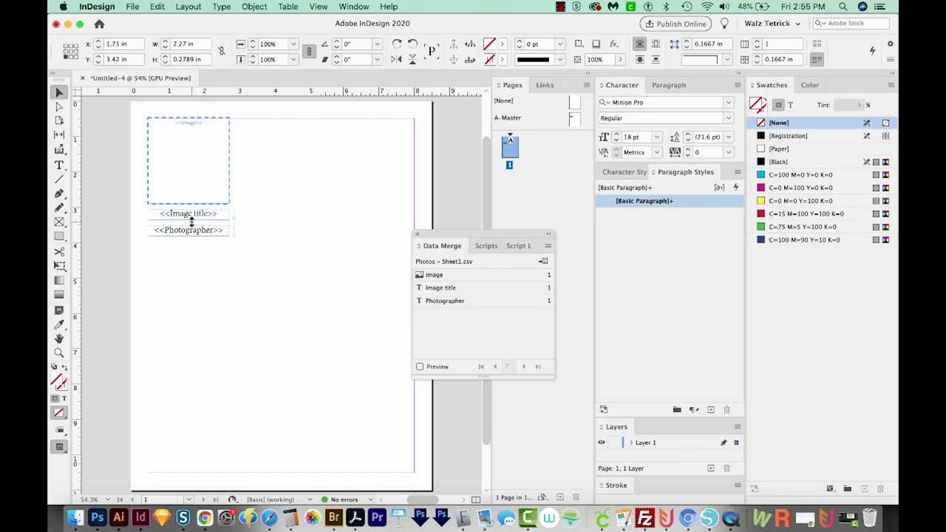
{"action": "left_click", "coordinate": [197, 230]}
{"action": "key", "text": "shift+Up"}
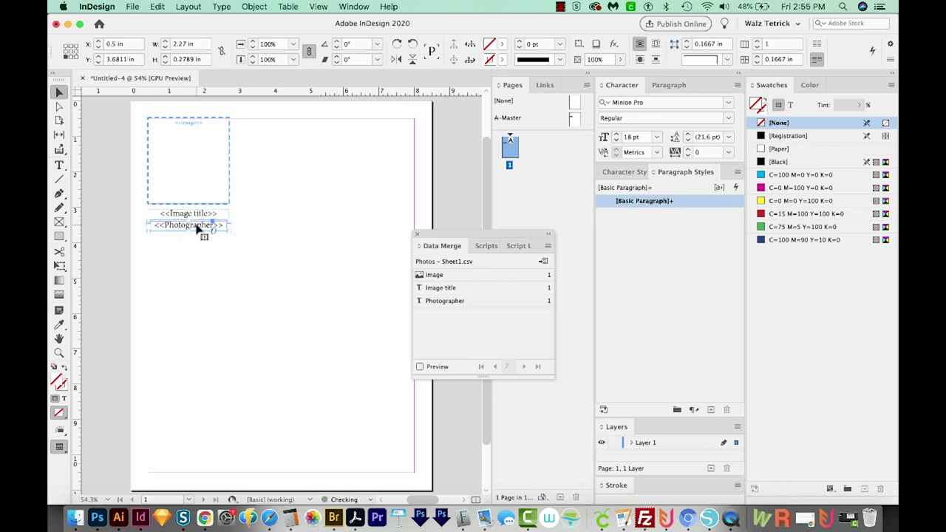
{"action": "key", "text": "Down"}
{"action": "key", "text": "Down"}
{"action": "left_click", "coordinate": [199, 282]}
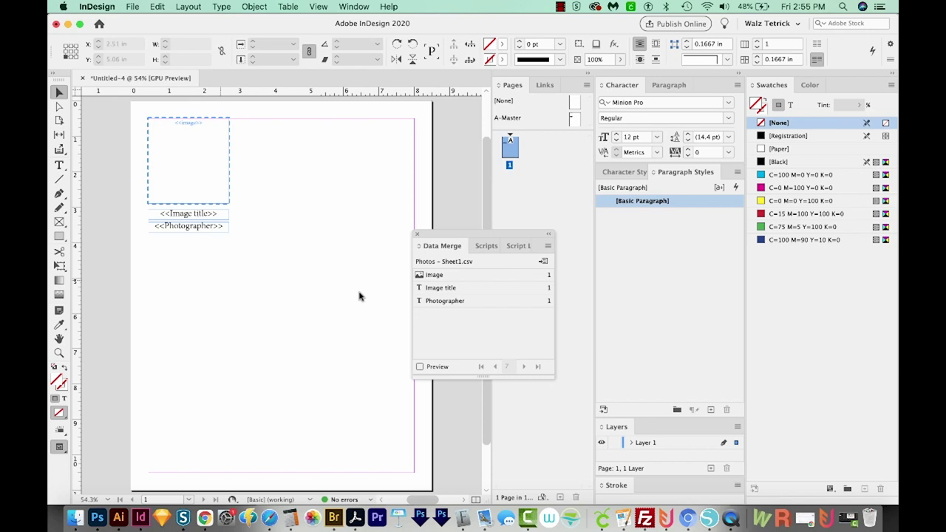
{"action": "left_click", "coordinate": [544, 261]}
Step: Lay out nine records per page with linked 0.5625 in margins, 0.25 in column and 0.0625 in row spacing
{"action": "left_click", "coordinate": [676, 238]}
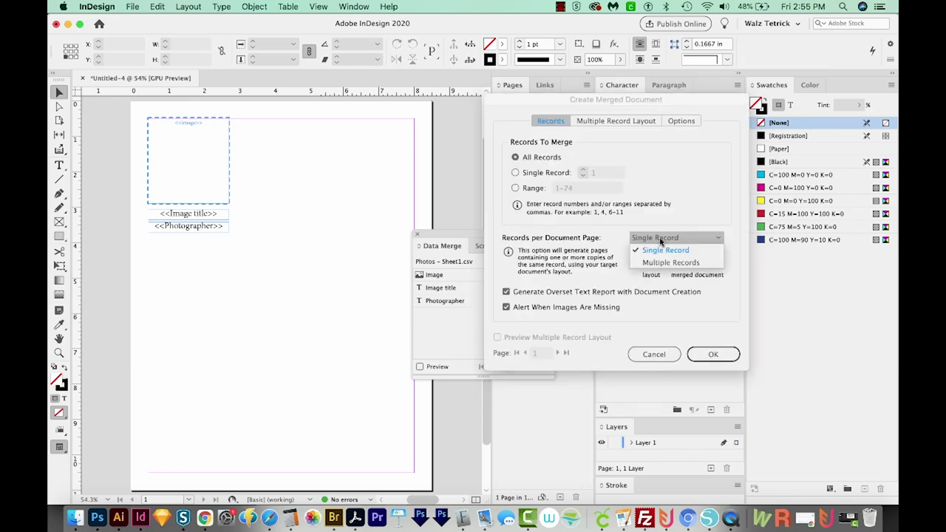
{"action": "left_click", "coordinate": [669, 259]}
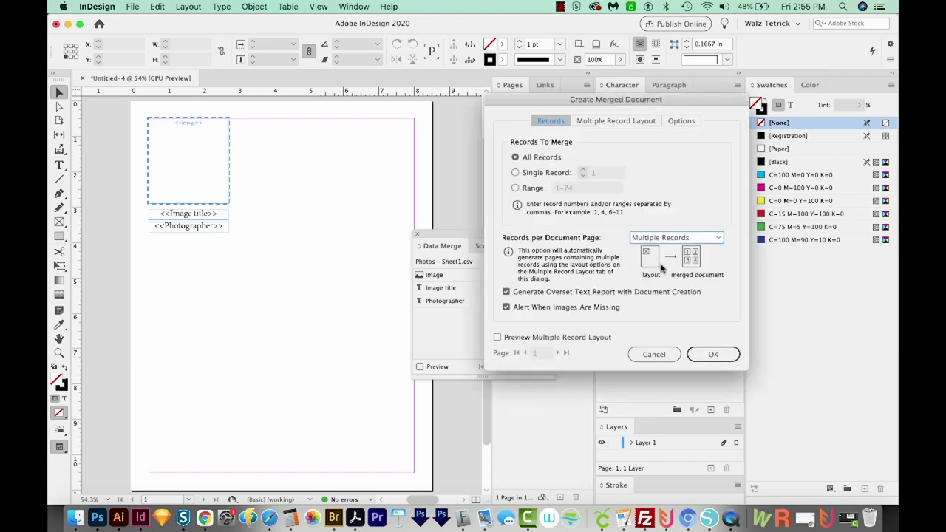
{"action": "left_click", "coordinate": [498, 337]}
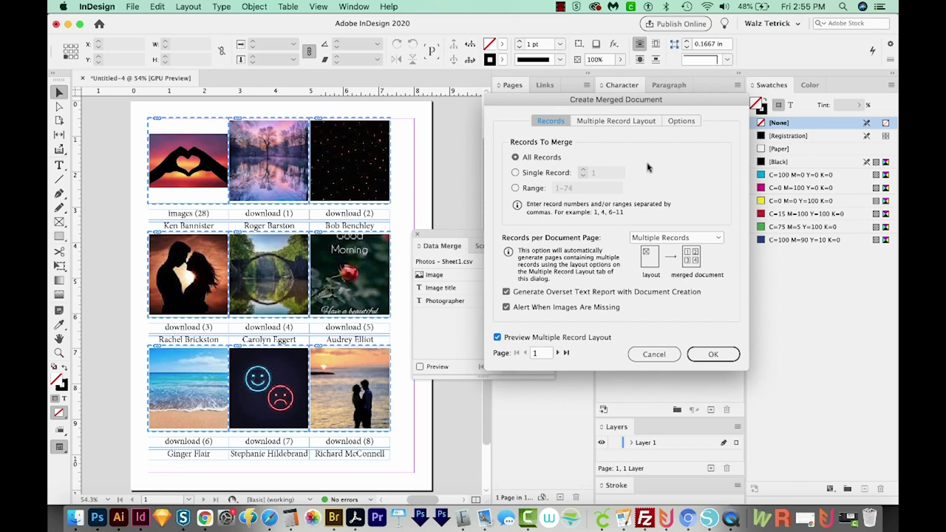
{"action": "left_click", "coordinate": [631, 120]}
{"action": "left_click", "coordinate": [576, 181]}
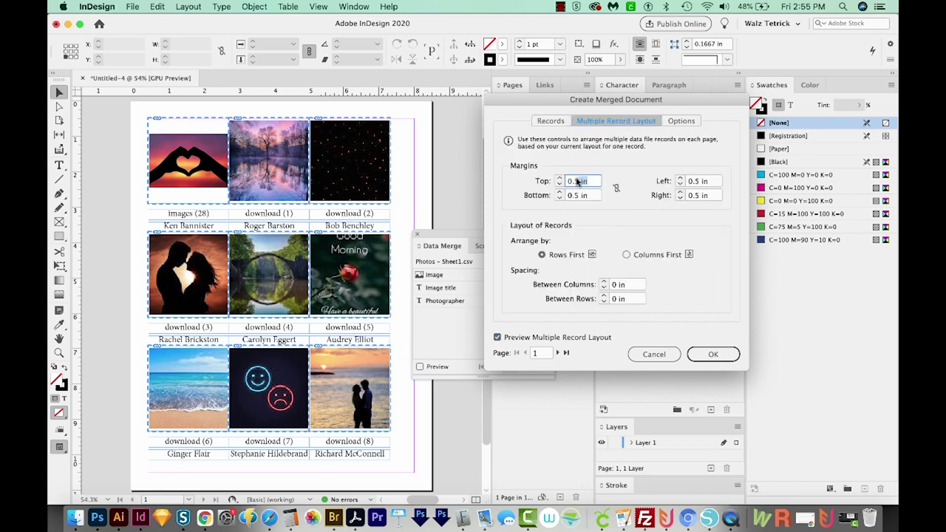
{"action": "left_click", "coordinate": [616, 190]}
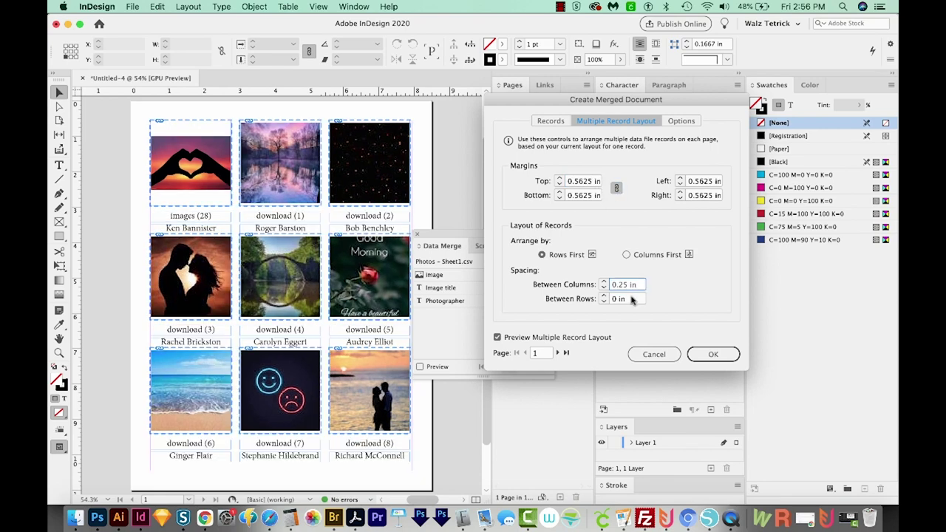
{"action": "left_click", "coordinate": [615, 298]}
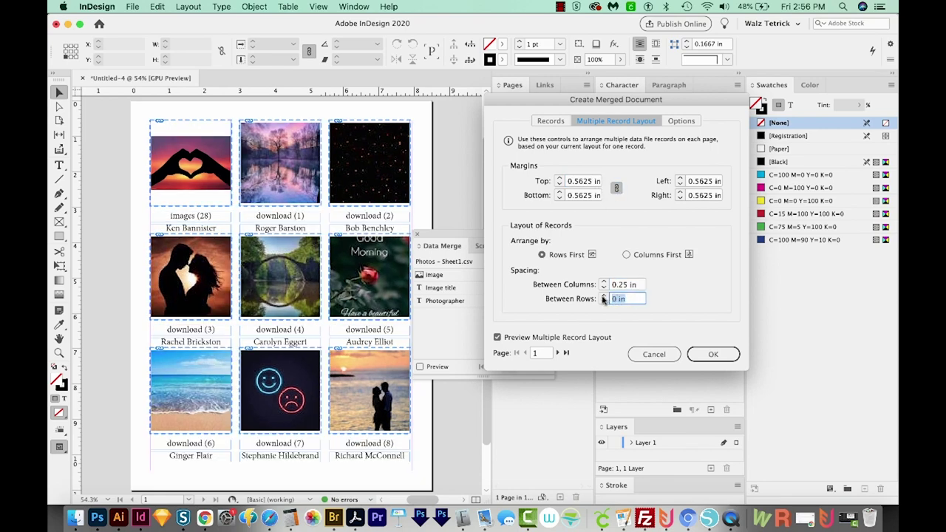
{"action": "key", "text": "Up"}
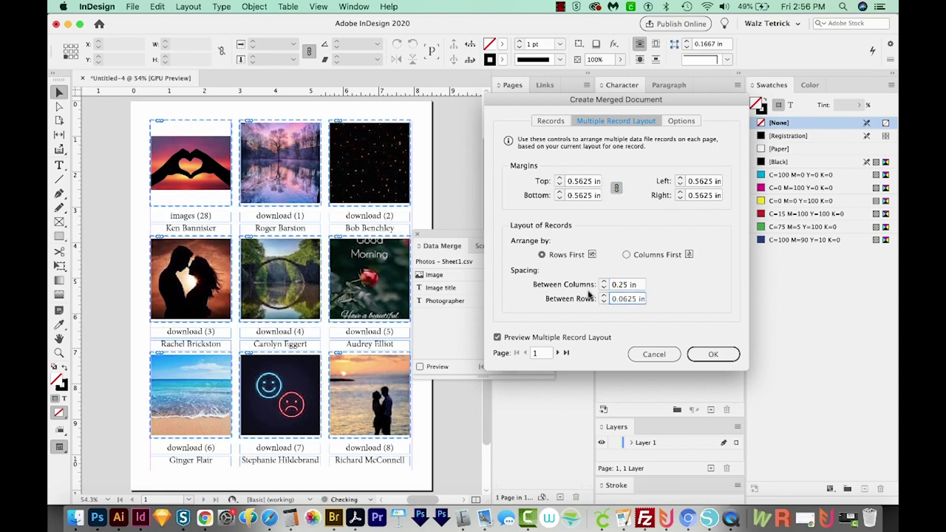
Step: Set images to Fill Frames Proportionally and generate the merged document
{"action": "left_click", "coordinate": [680, 120]}
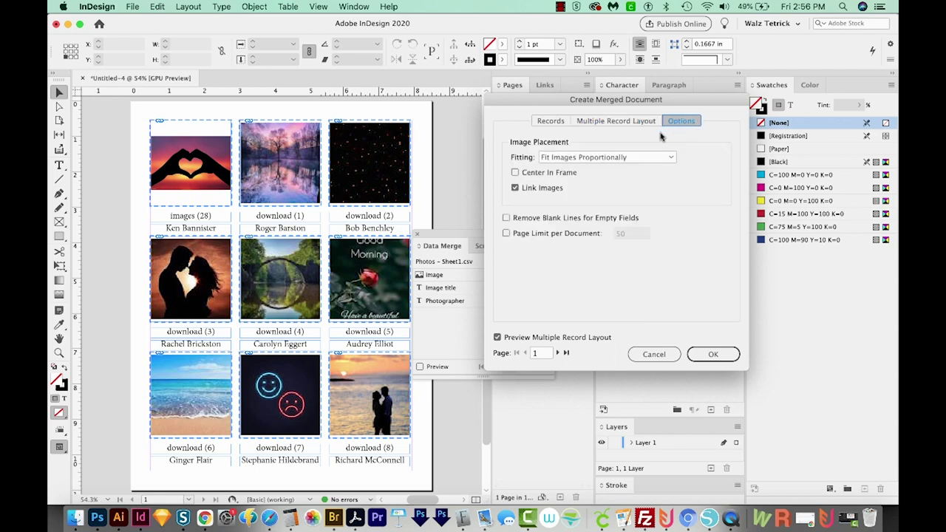
{"action": "left_click", "coordinate": [634, 157]}
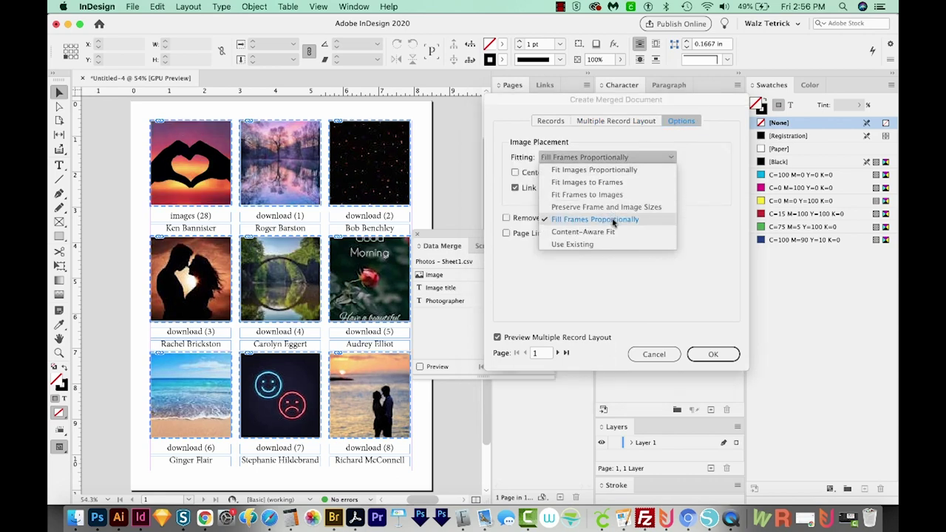
{"action": "left_click", "coordinate": [689, 275]}
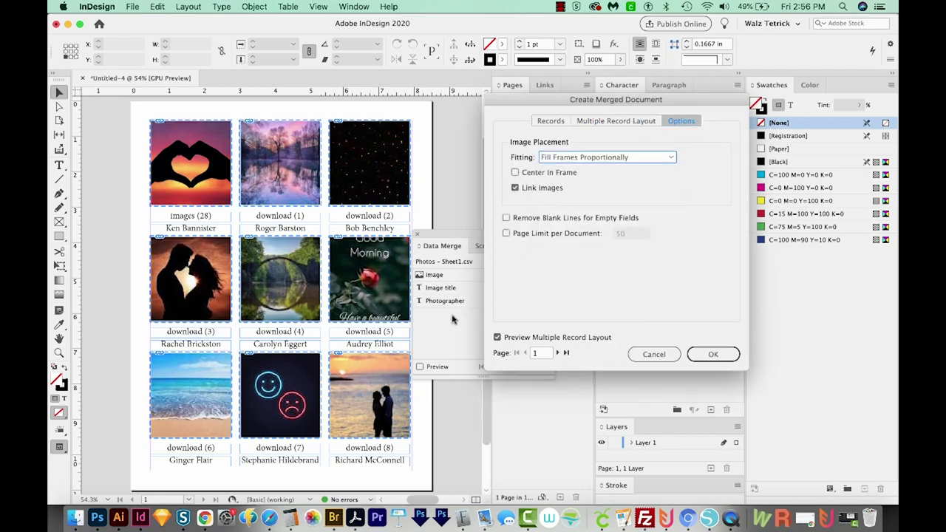
{"action": "left_click", "coordinate": [713, 354]}
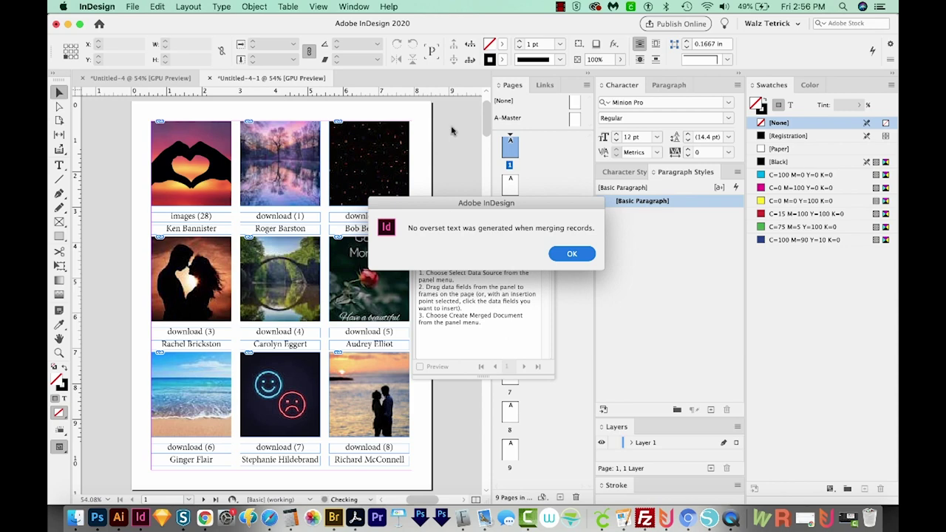
Step: Dismiss the 'No overset text was generated' alert to reveal the merged Untitled-4-1 pages
{"action": "left_click", "coordinate": [573, 255]}
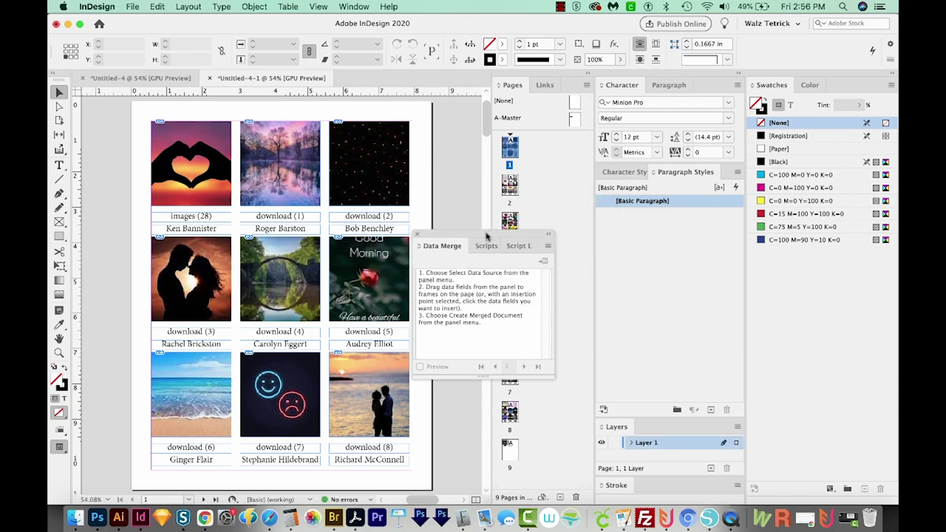
Step: Move the Data Merge panel aside and review the merged pages before returning to page 1
{"action": "left_click_drag", "start_coordinate": [488, 237], "coordinate": [716, 250]}
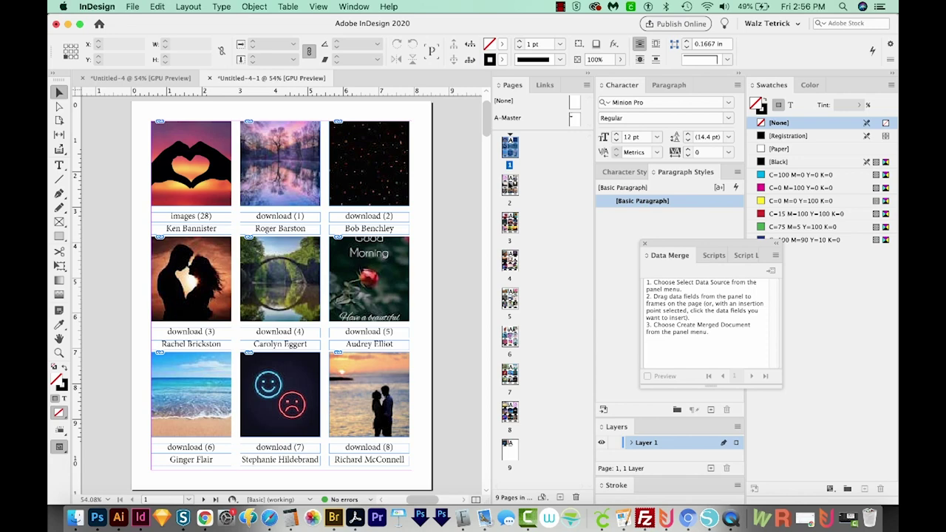
{"action": "double_click", "coordinate": [510, 184]}
{"action": "double_click", "coordinate": [510, 222]}
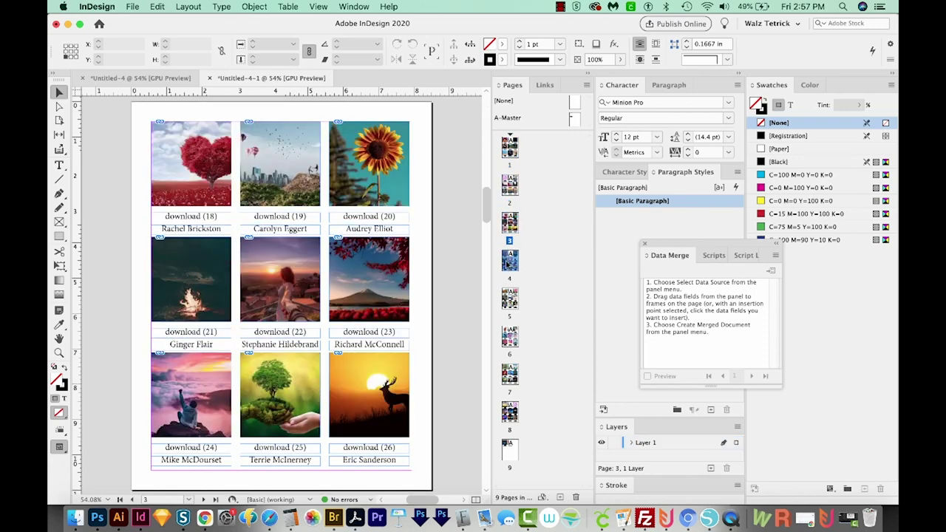
{"action": "double_click", "coordinate": [510, 260]}
{"action": "double_click", "coordinate": [510, 297]}
{"action": "key", "text": "super+shift+Page_Up"}
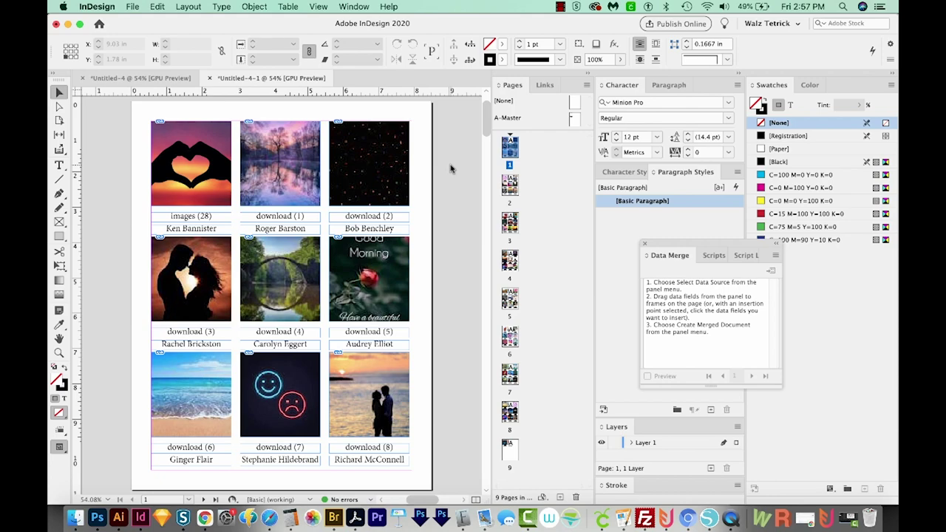
Step: Switch to Preview mode and bring page 2 of the merged document into view
{"action": "key", "text": "w"}
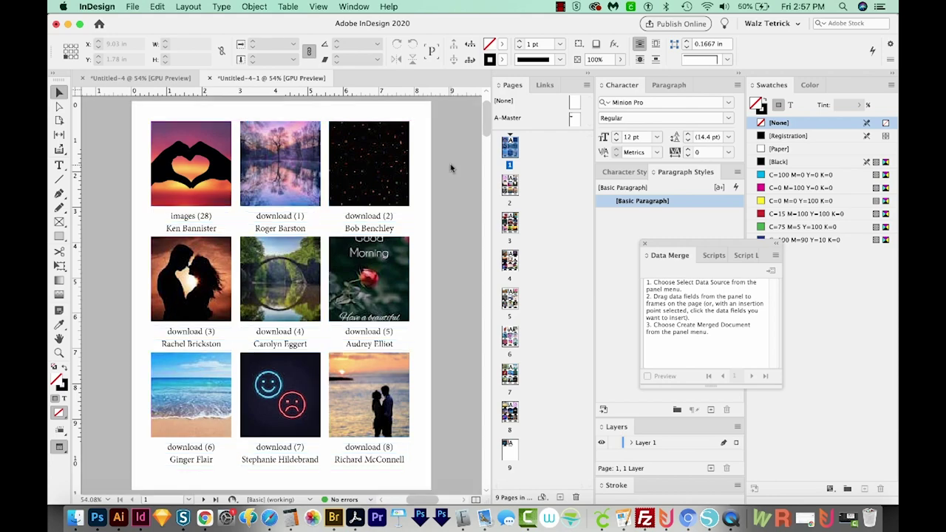
{"action": "scroll", "coordinate": [243, 381], "scroll_direction": "down", "scroll_amount": 20}
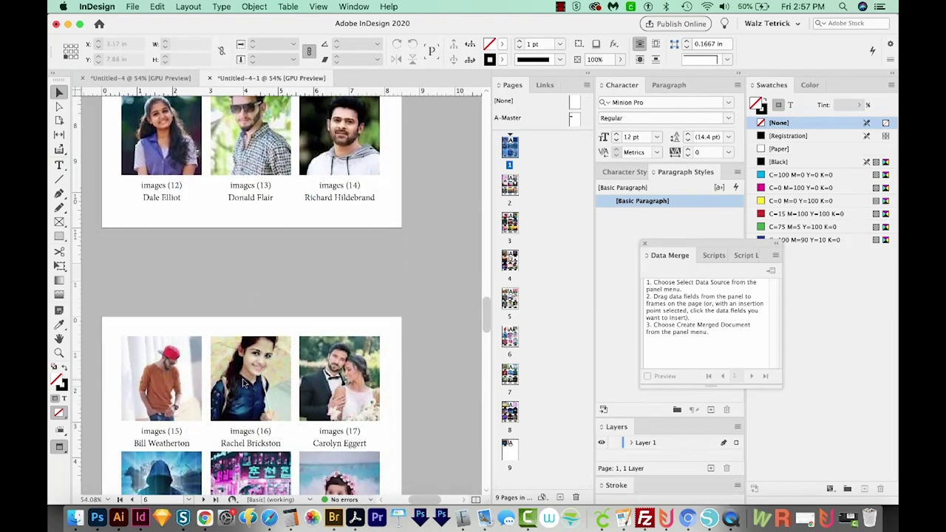
{"action": "left_click", "coordinate": [228, 78]}
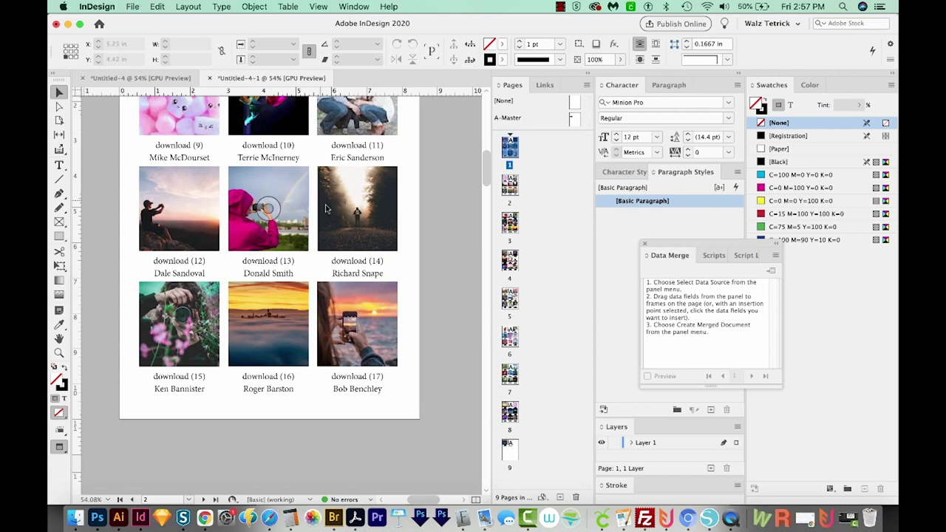
Step: Save the merged document as 'Merged doc.indd'
{"action": "key", "text": "super+s"}
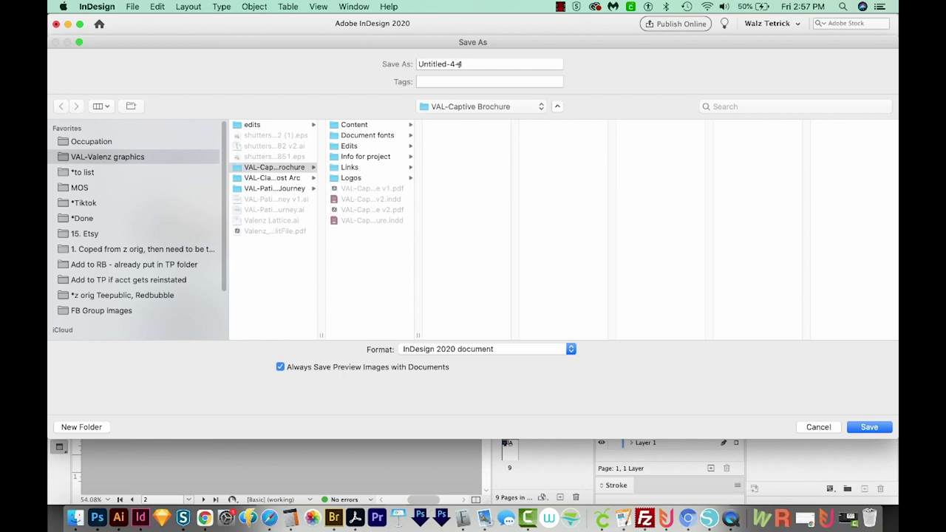
{"action": "type", "text": "Merge"}
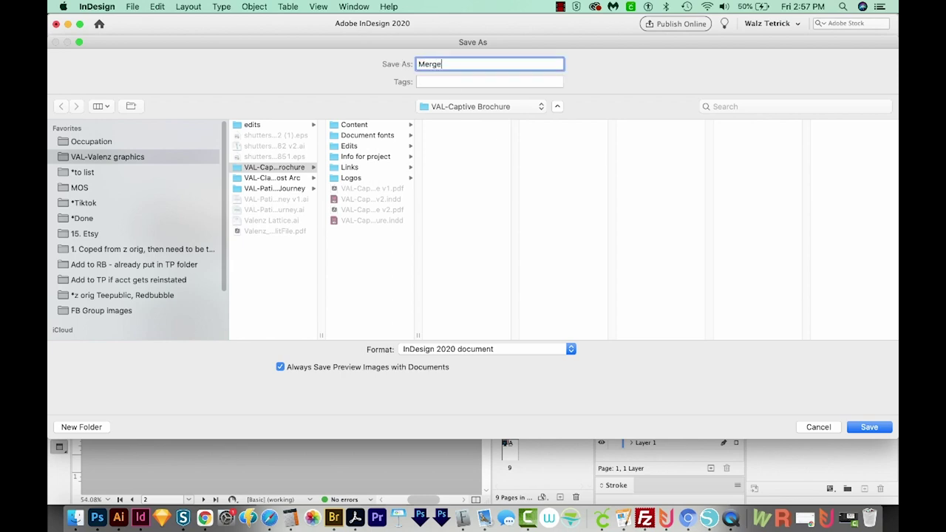
{"action": "type", "text": "d doc"}
{"action": "key", "text": "Return"}
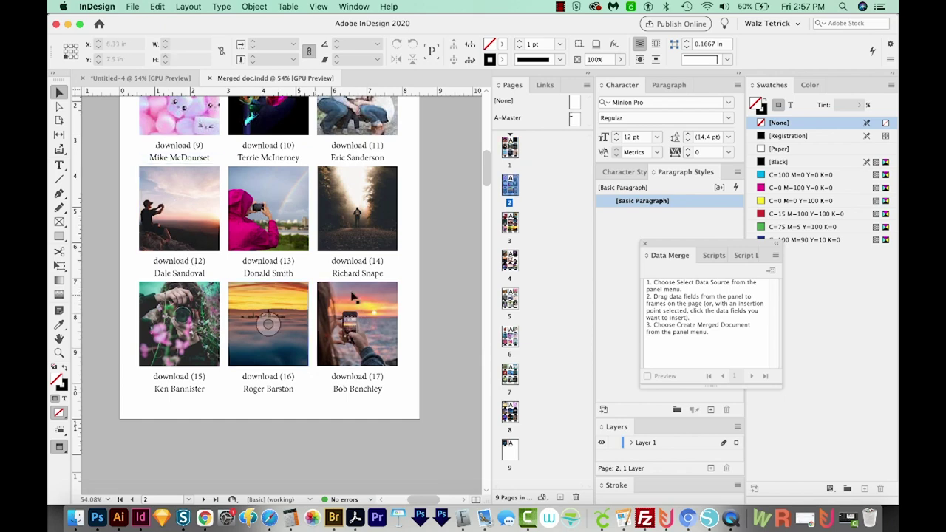
{"action": "left_click", "coordinate": [132, 7]}
Step: Export Merged doc.pdf as an Adobe PDF (Print) with High Quality Print settings to the project folder
{"action": "left_click", "coordinate": [195, 222]}
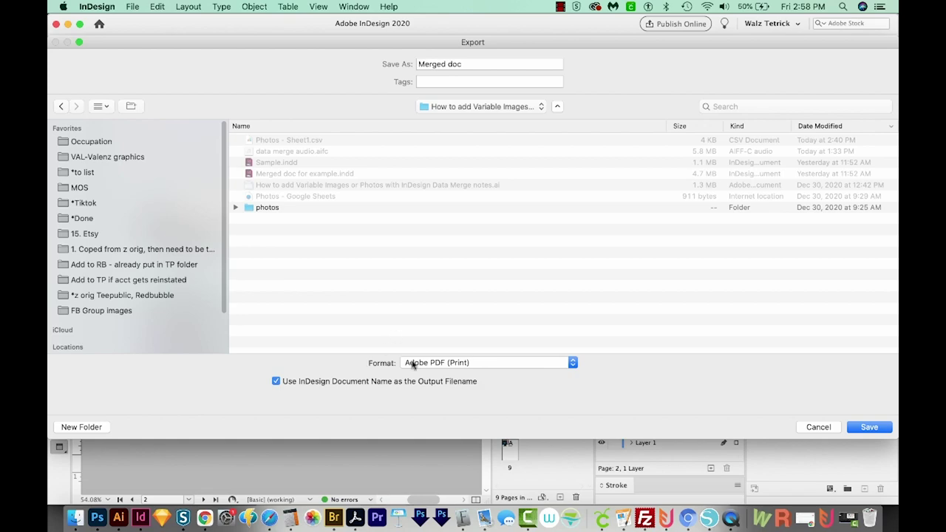
{"action": "left_click", "coordinate": [869, 427]}
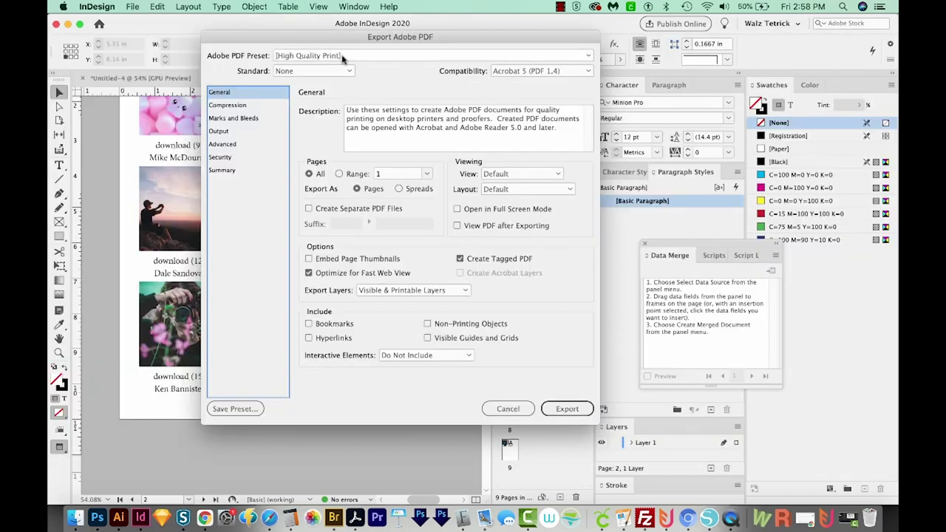
{"action": "left_click", "coordinate": [584, 409]}
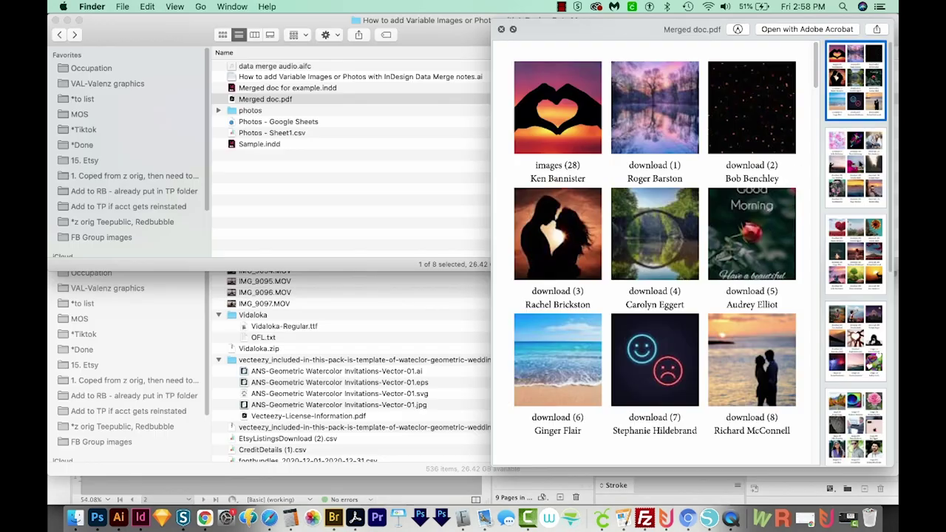
Step: Scroll through the Merged doc.pdf preview, close it, and deselect the file in Finder
{"action": "scroll", "coordinate": [655, 244], "scroll_direction": "down", "scroll_amount": 10}
{"action": "scroll", "coordinate": [864, 270], "scroll_direction": "down", "scroll_amount": 15}
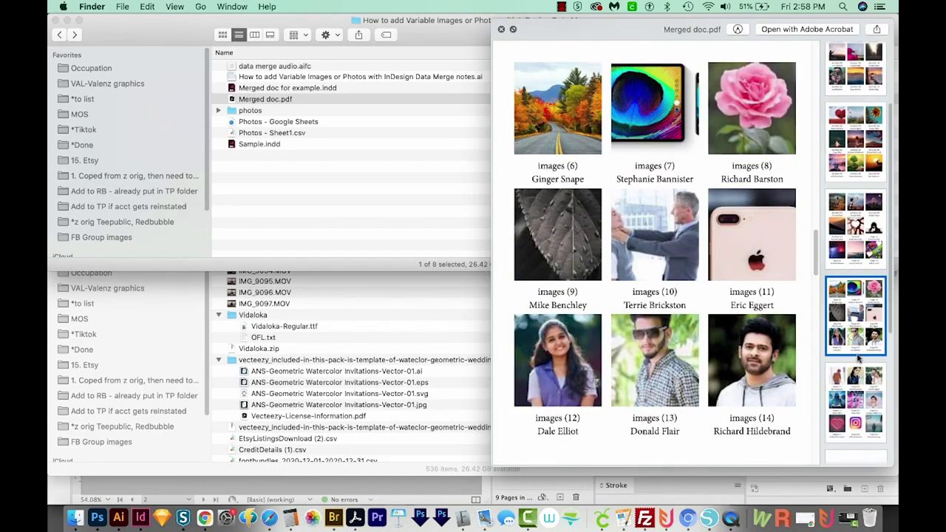
{"action": "scroll", "coordinate": [857, 422], "scroll_direction": "down", "scroll_amount": 15}
{"action": "key", "text": "space"}
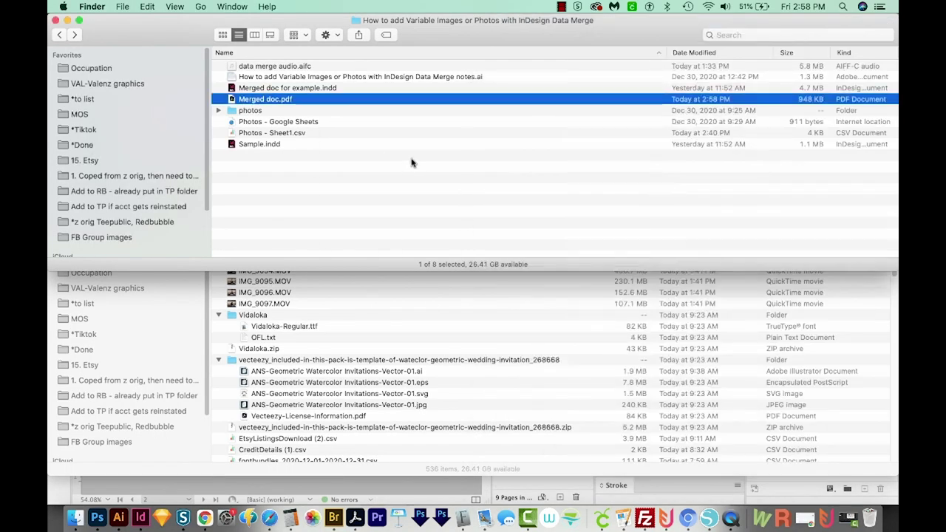
{"action": "left_click", "coordinate": [444, 189]}
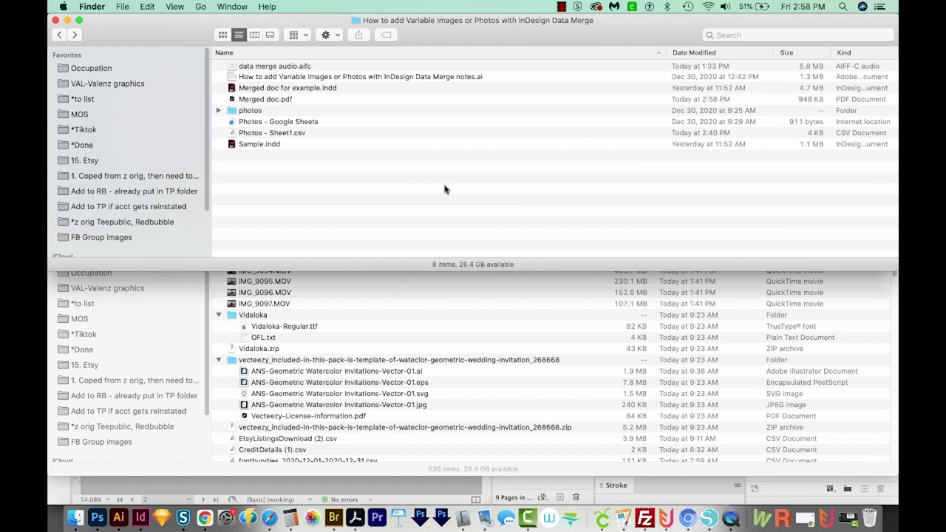